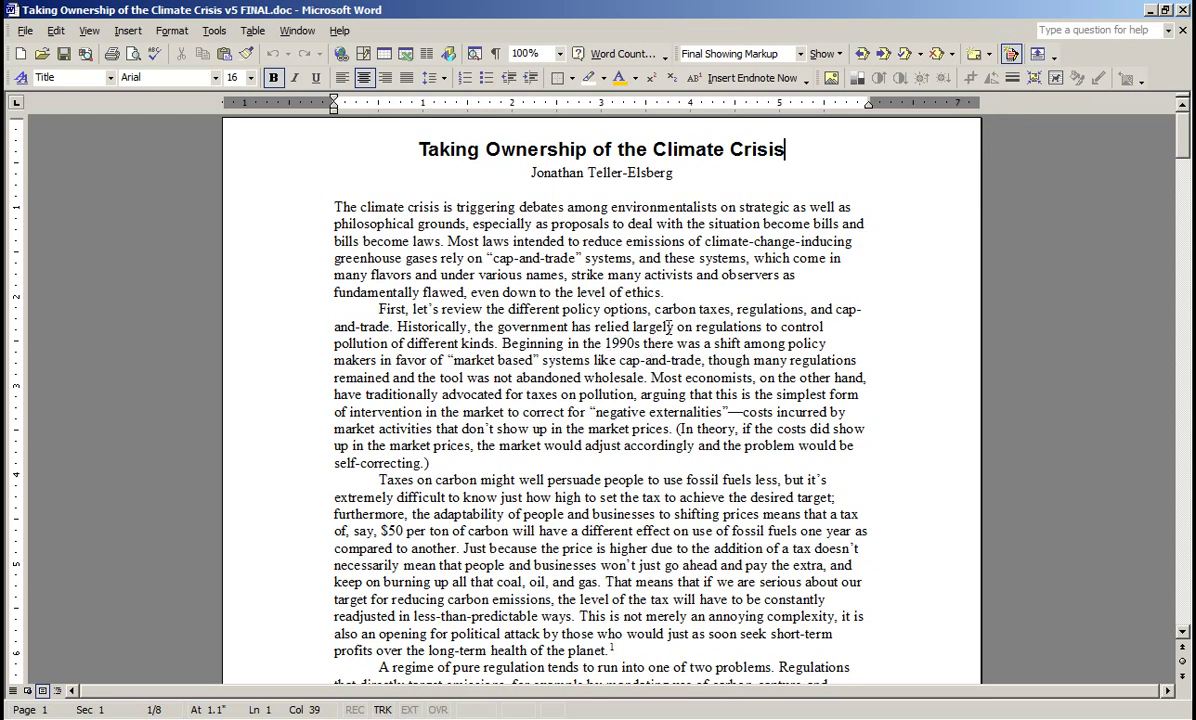
Add "Here's a new sentence." at the end of the first paragraph and delete "systems" from "these systems" in that paragraph
click(679, 293)
text(Here's a new sentence.)
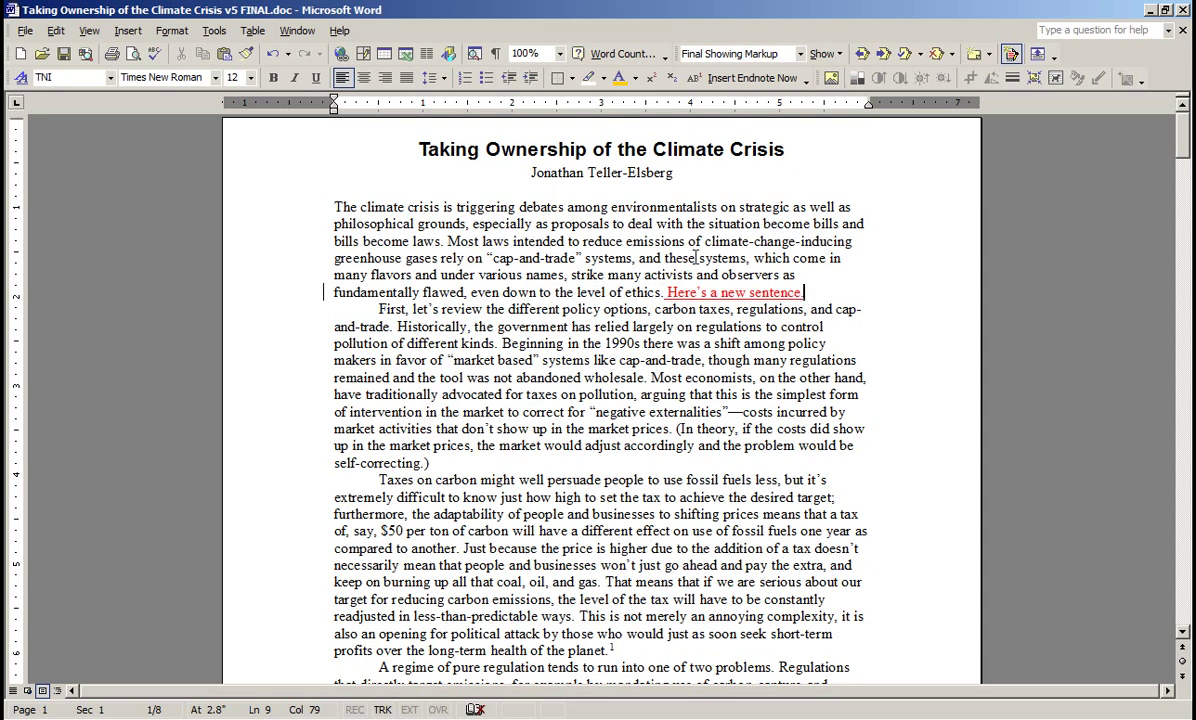
double_click(720, 259)
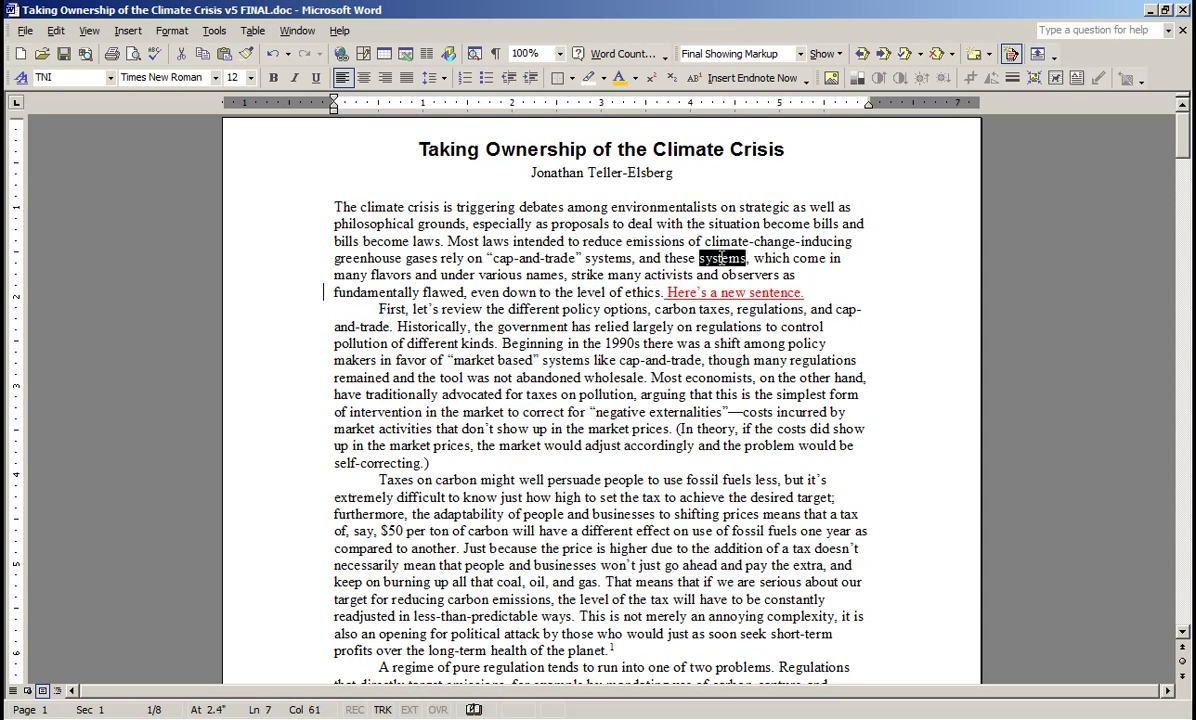
key(Delete)
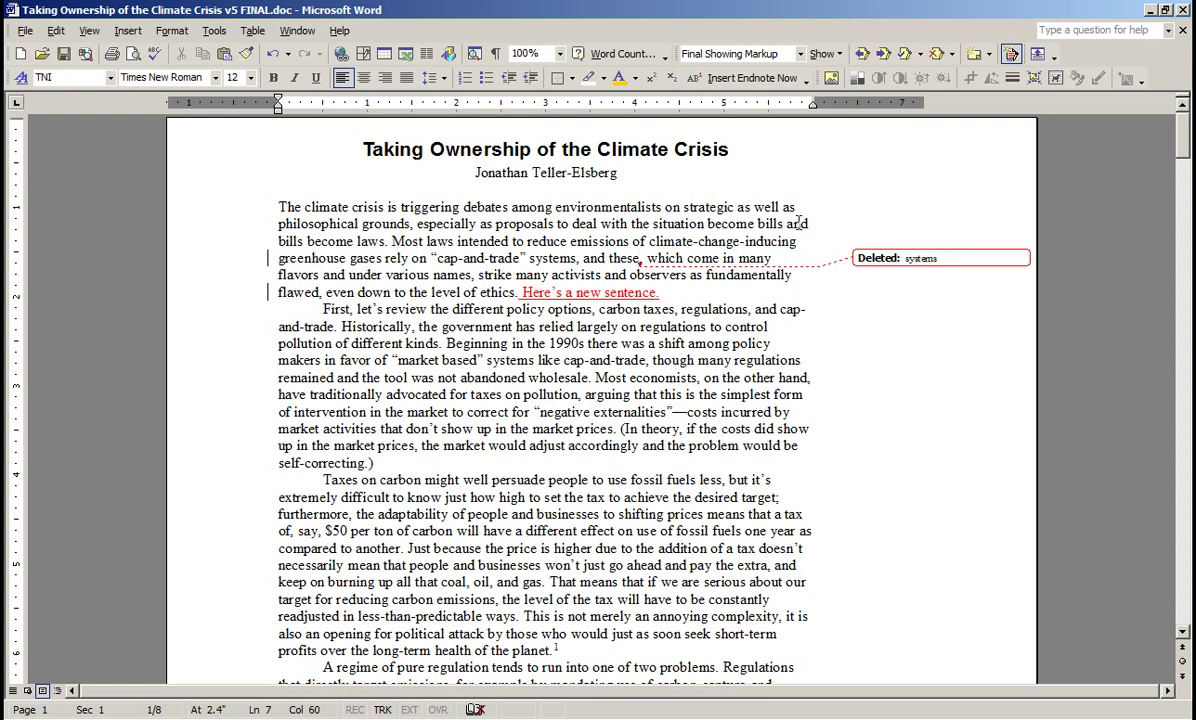
Turn off balloons in Print and Web Layout in the Track Changes options
click(838, 56)
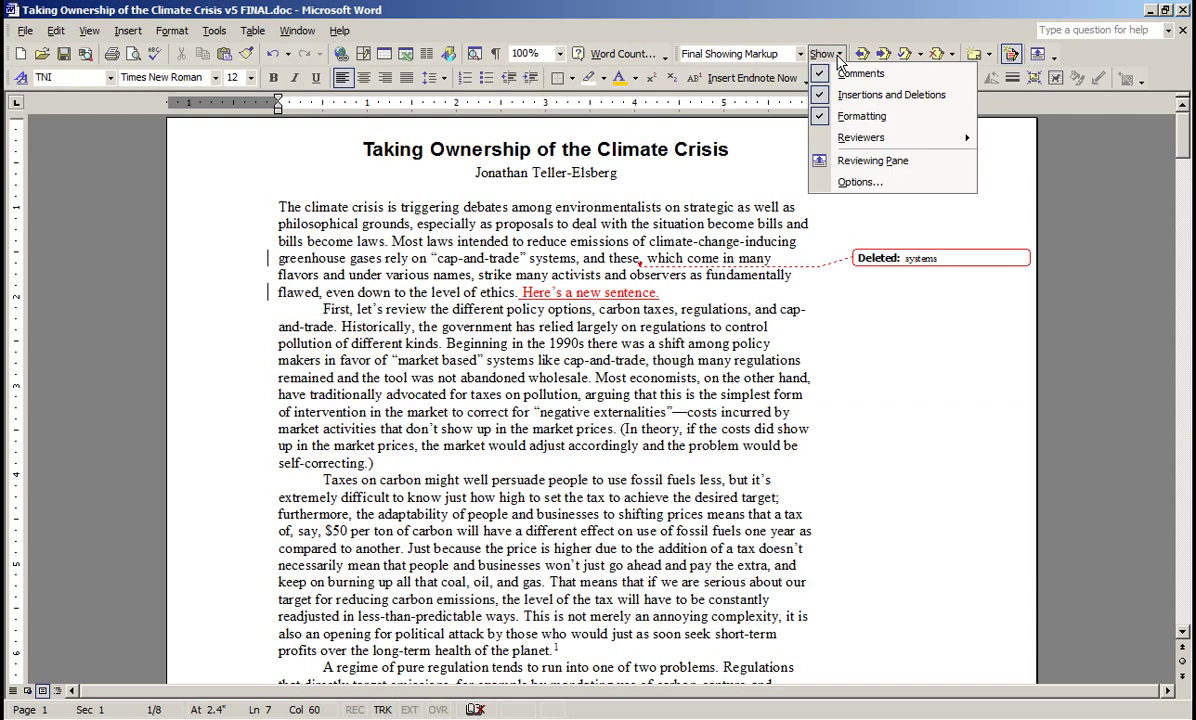
click(857, 183)
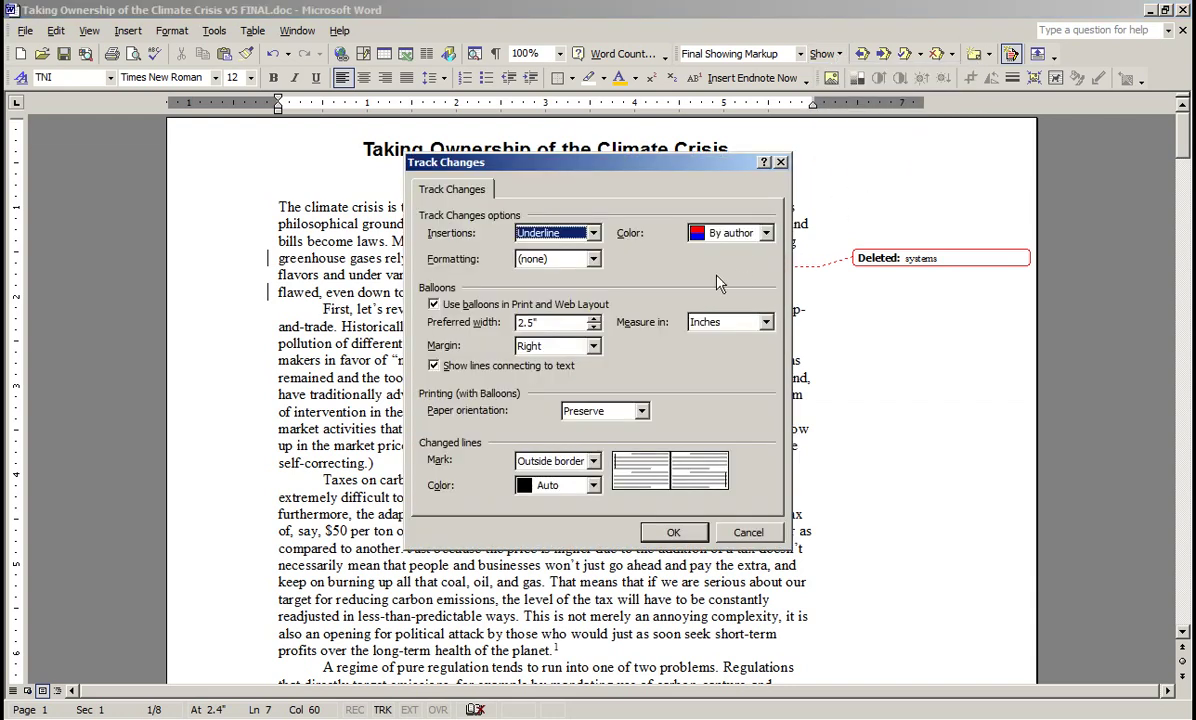
click(434, 304)
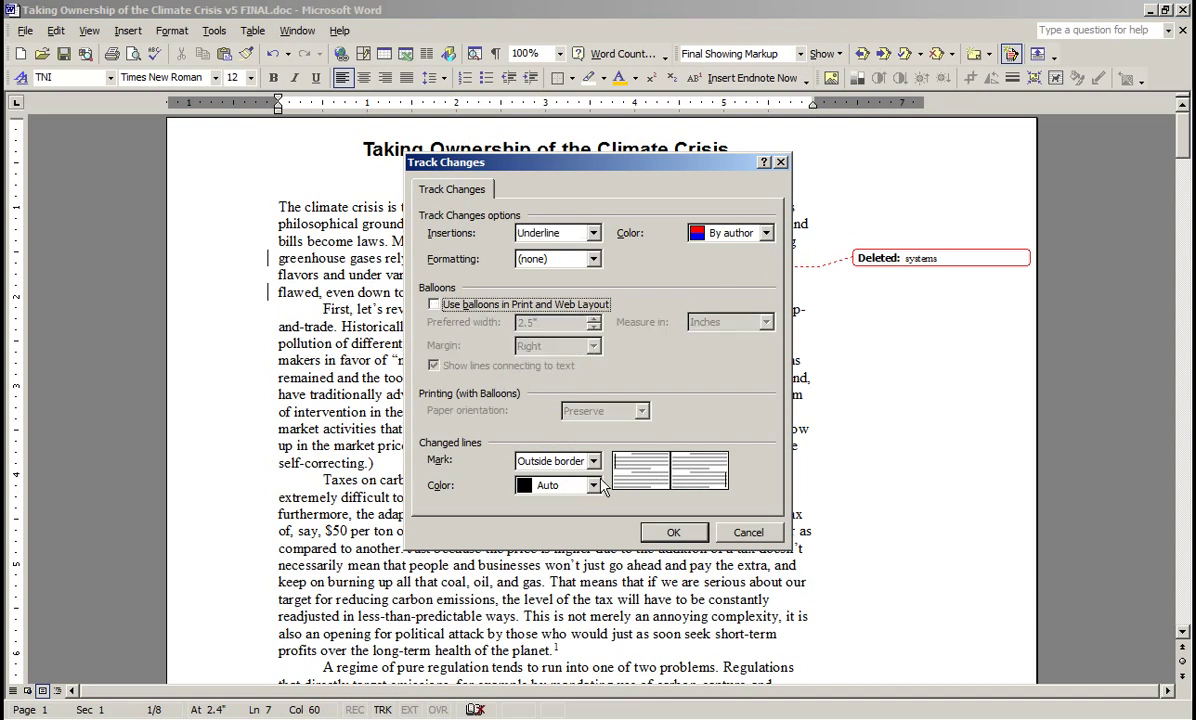
click(674, 534)
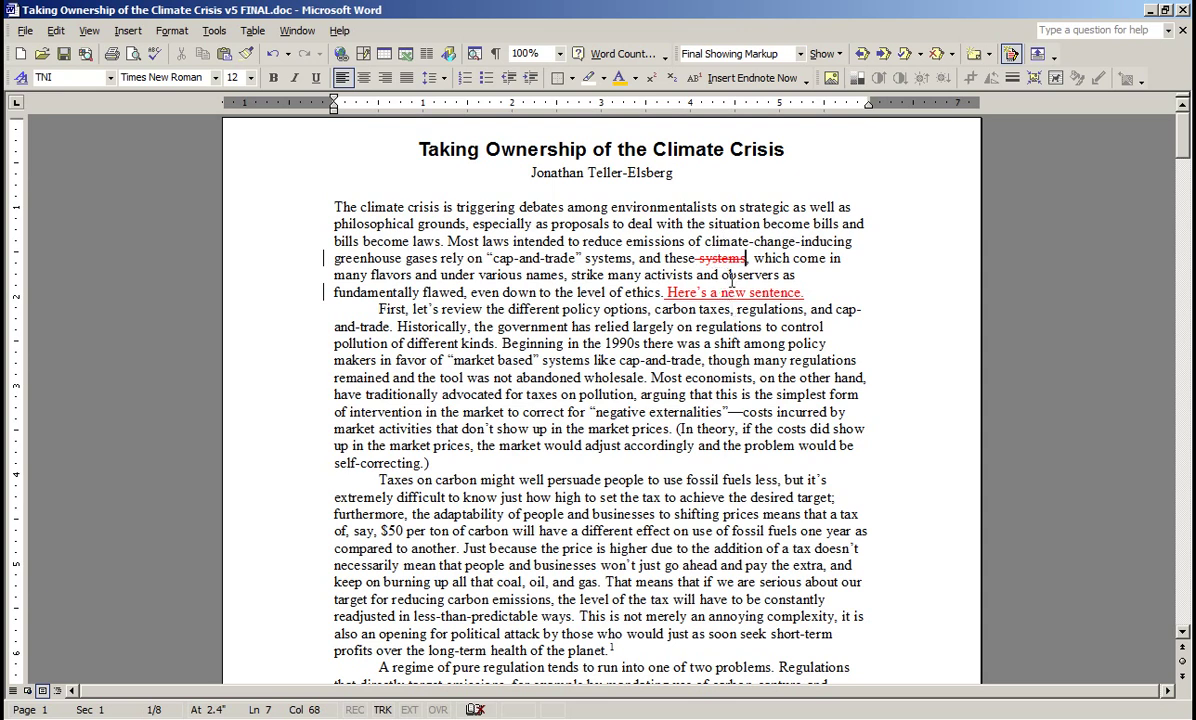
Review the insertion mark and color choices, keeping Underline and By author, and turn balloons back on in Print and Web Layout
click(823, 53)
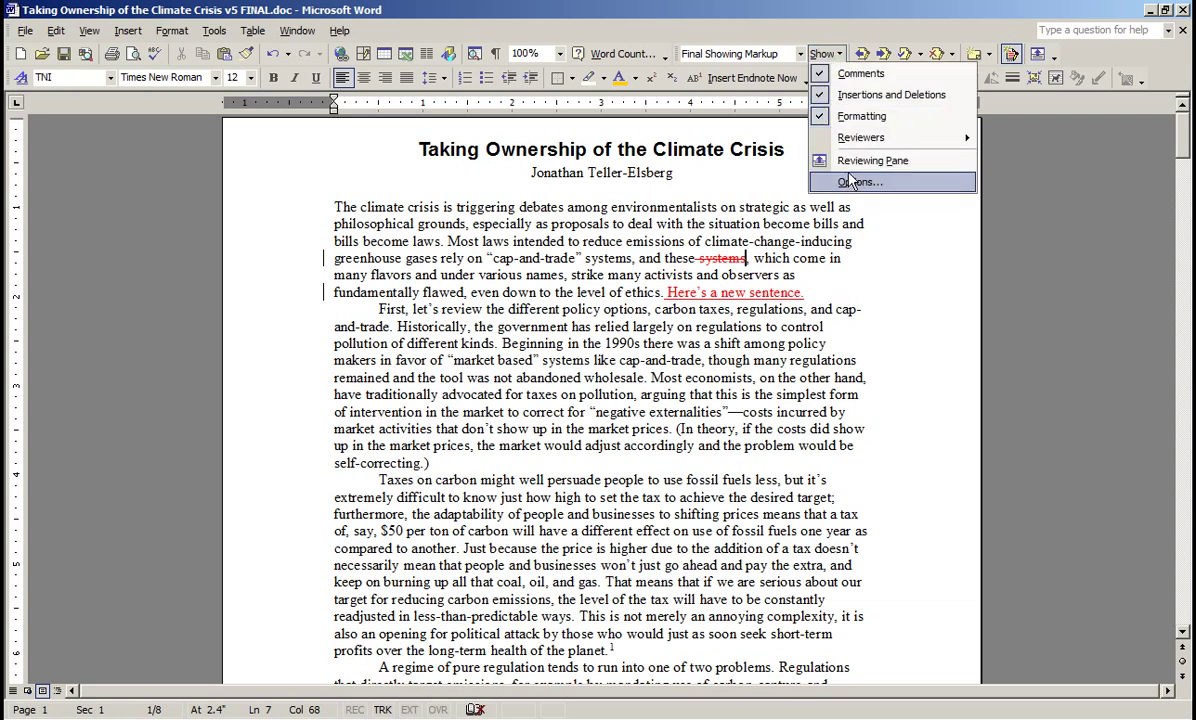
click(850, 181)
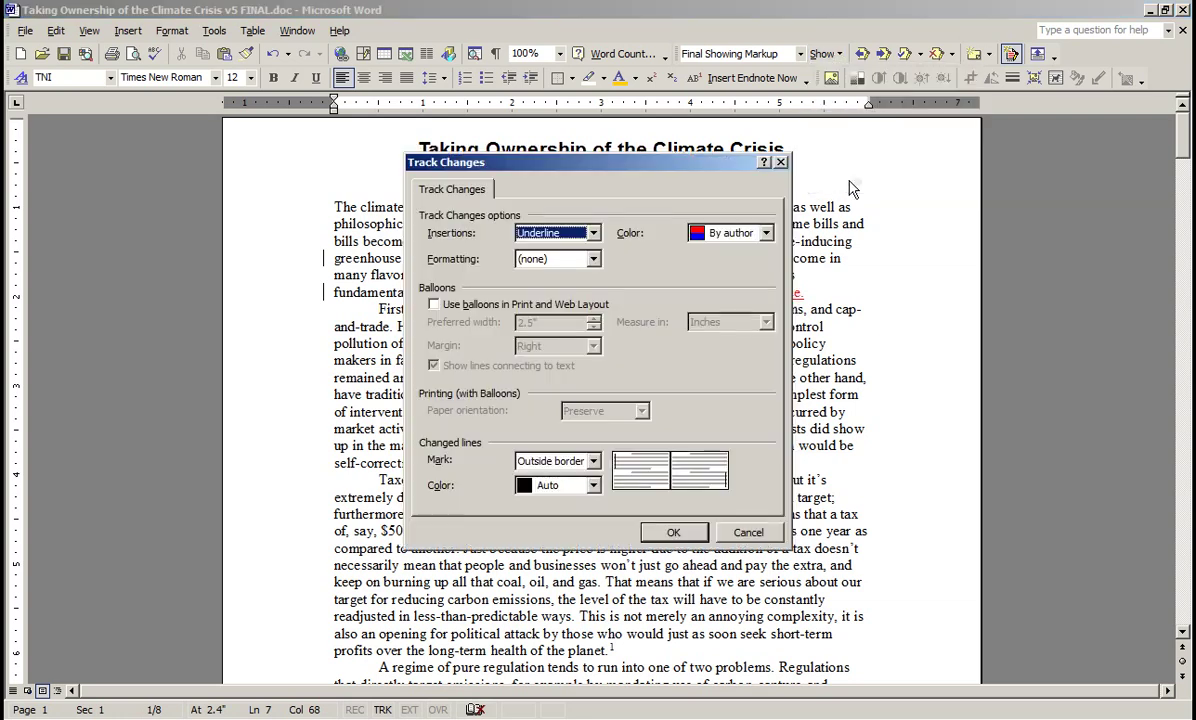
click(594, 233)
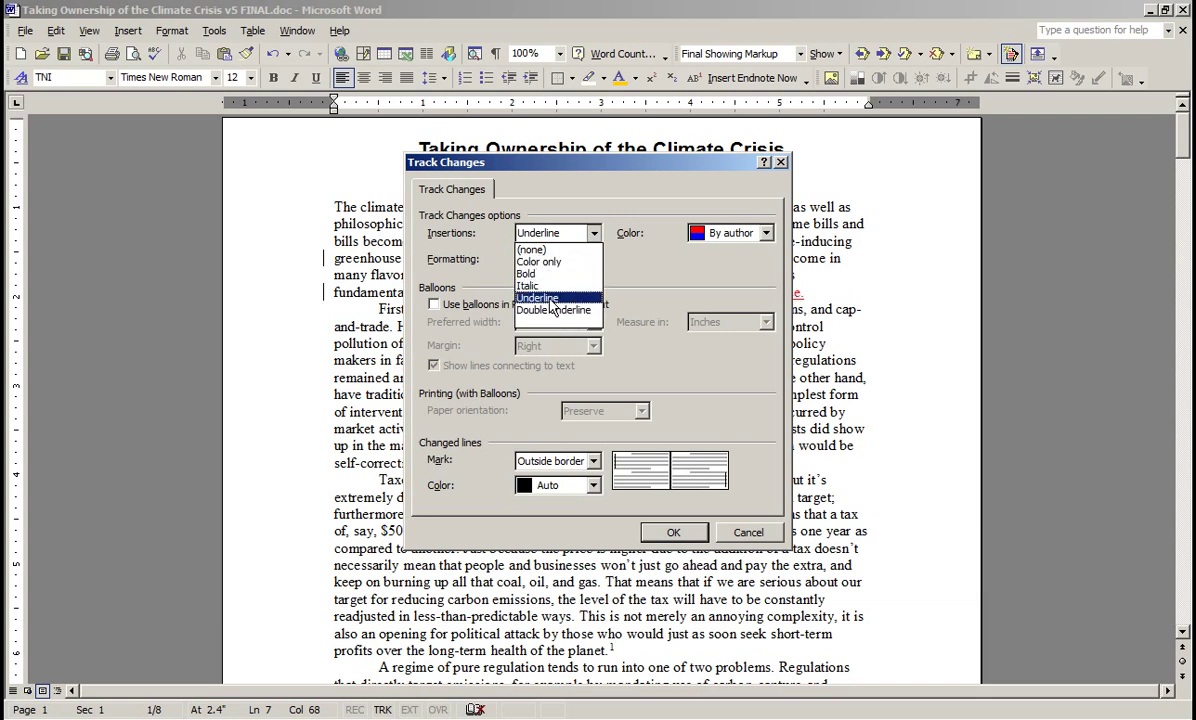
click(560, 234)
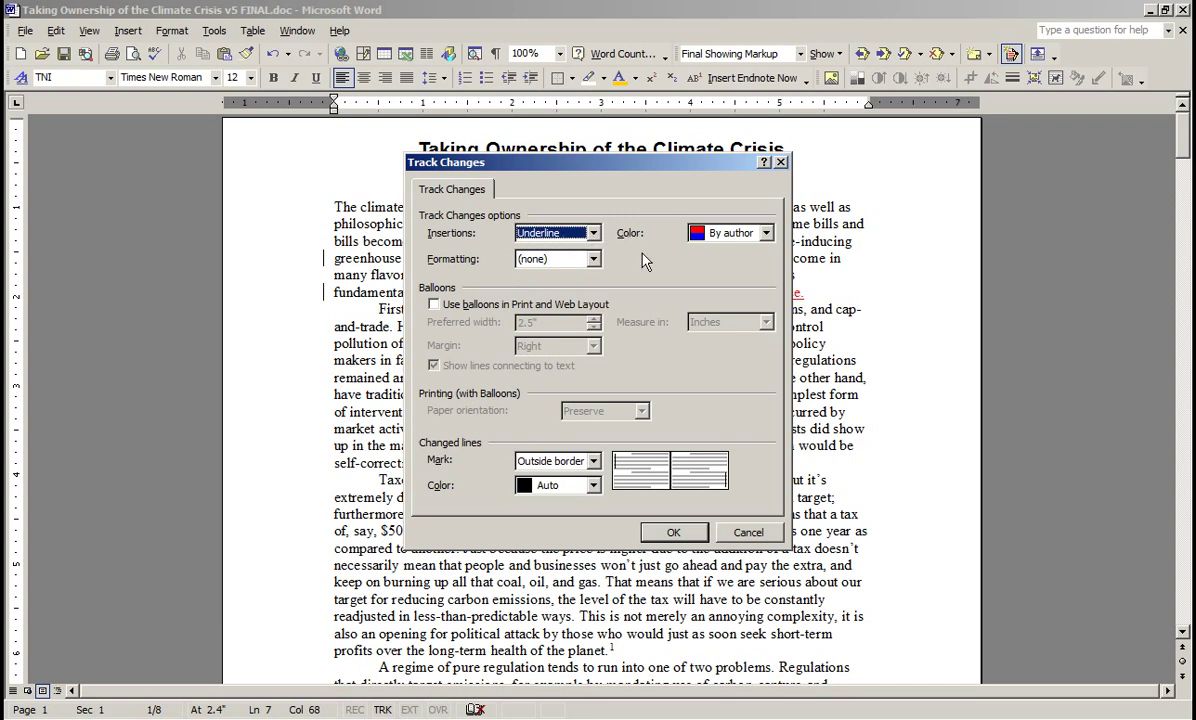
click(767, 234)
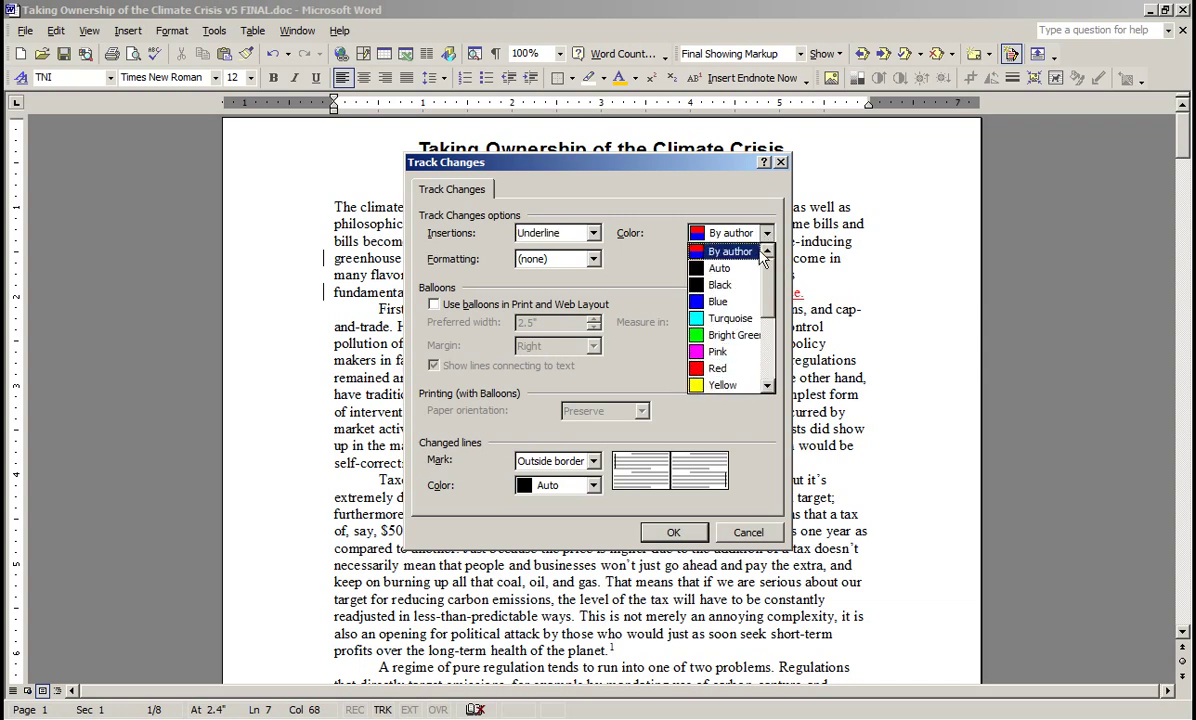
click(730, 251)
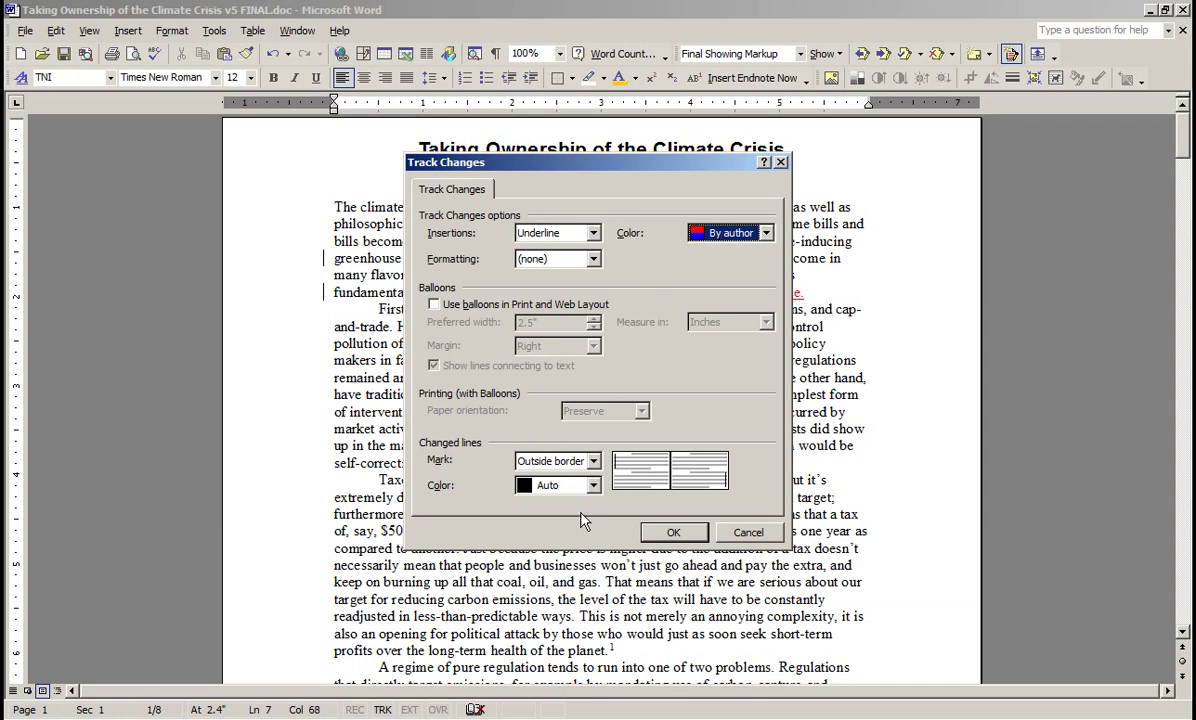
click(434, 305)
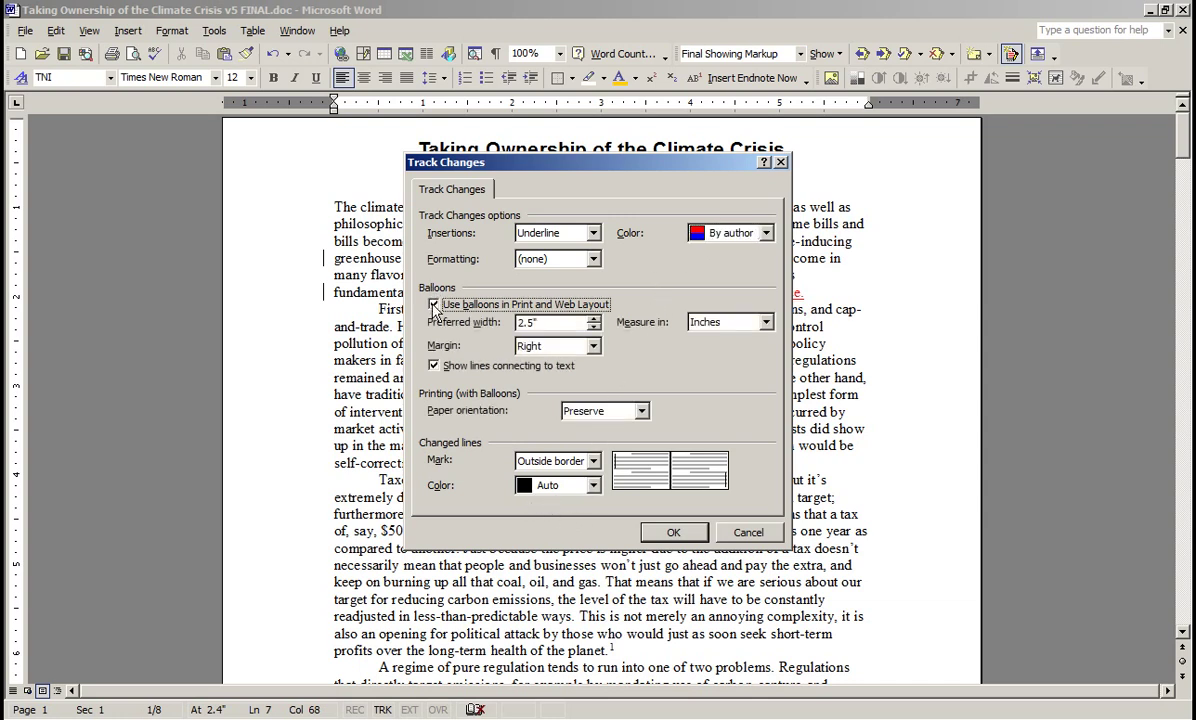
click(672, 533)
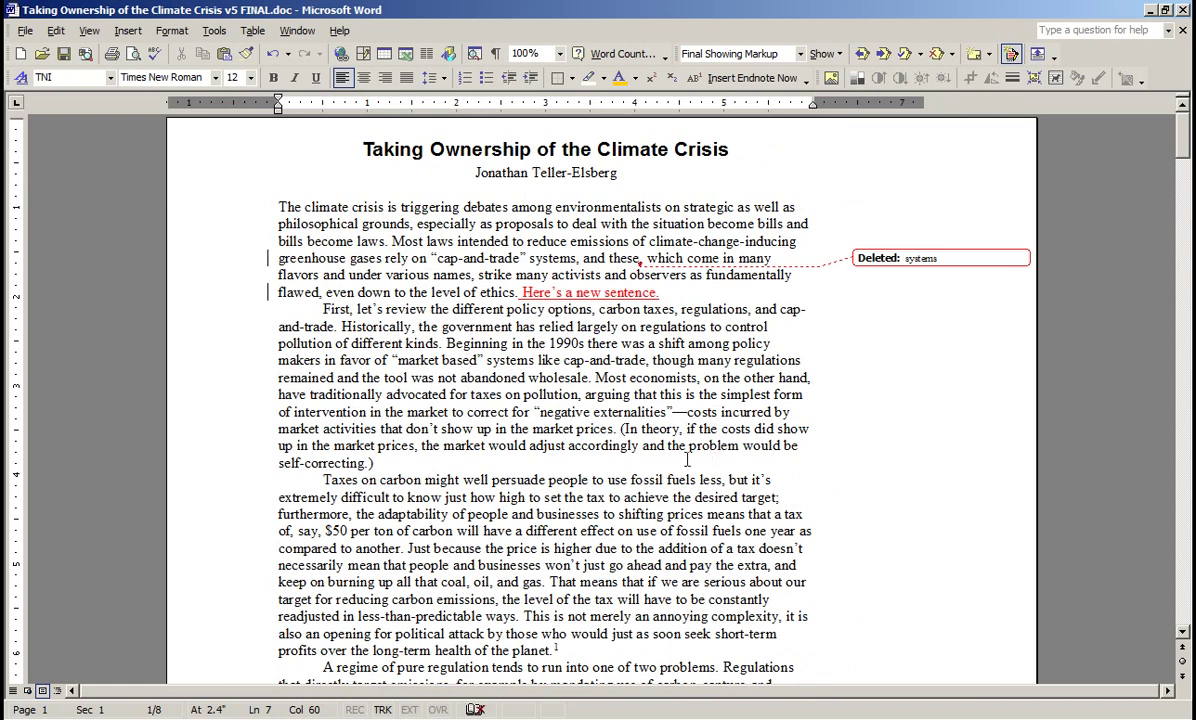
Insert a comment after "self-correcting.)" at the end of the second paragraph reading "You don't know what you are talking about here."
click(382, 461)
click(974, 55)
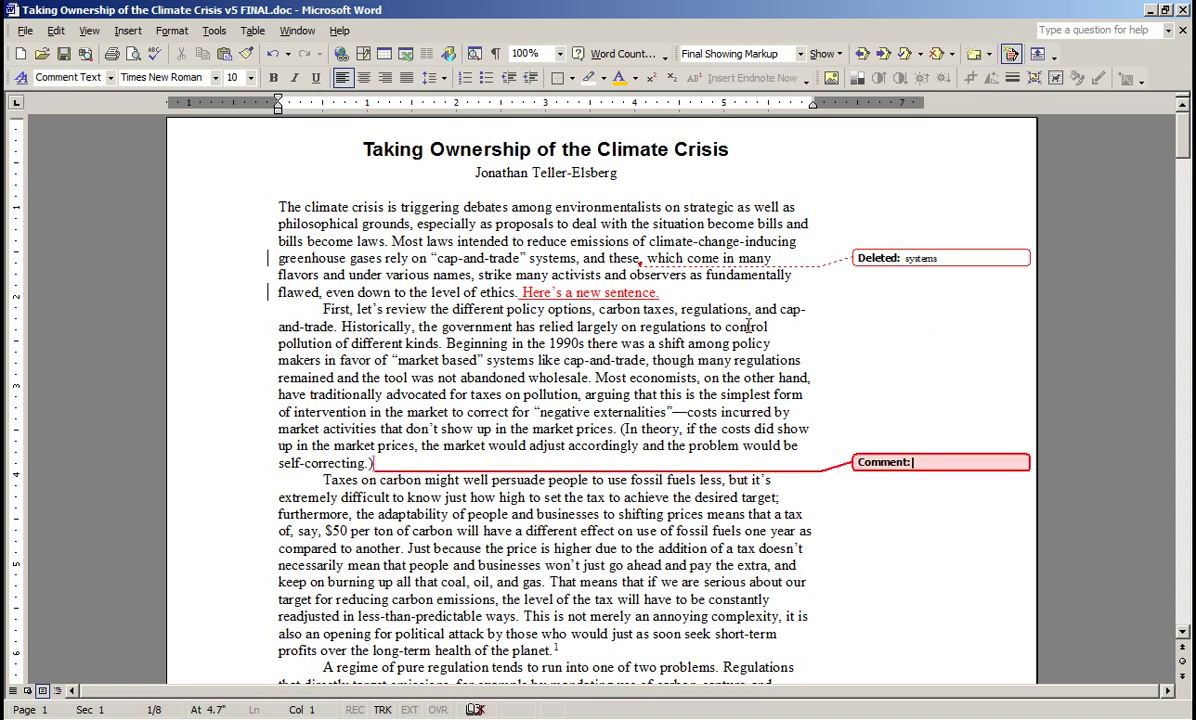
text(You don't know what you are t)
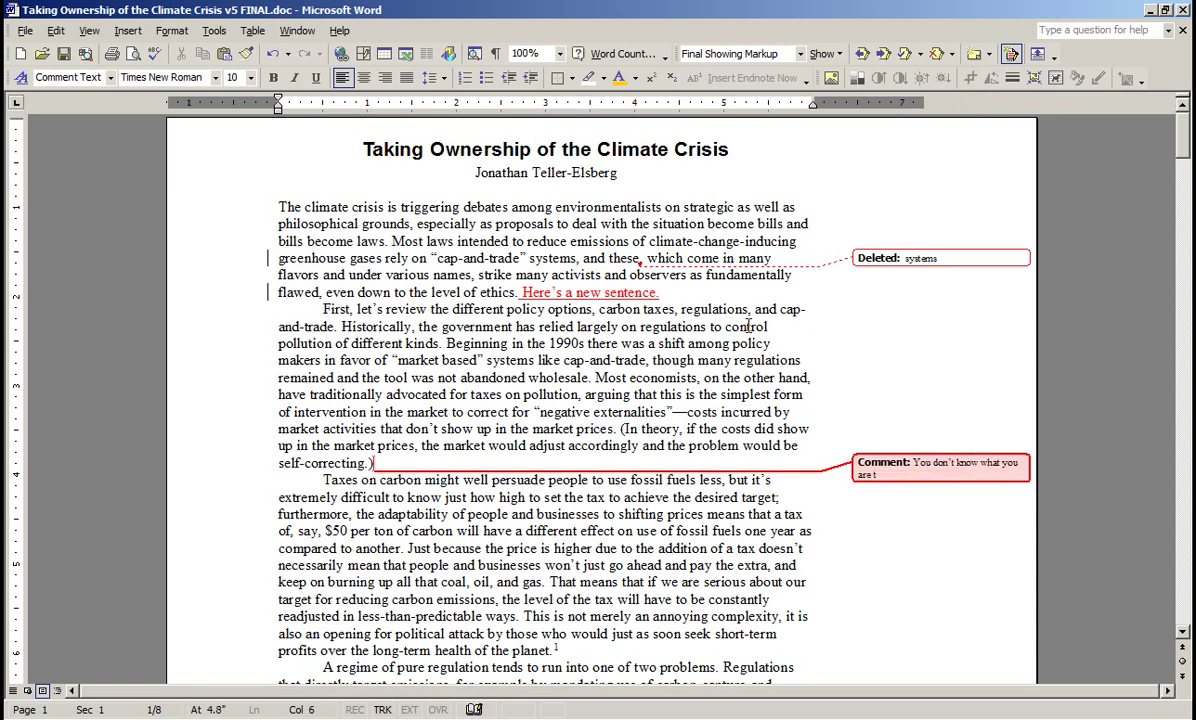
text(alking about here)
click(468, 450)
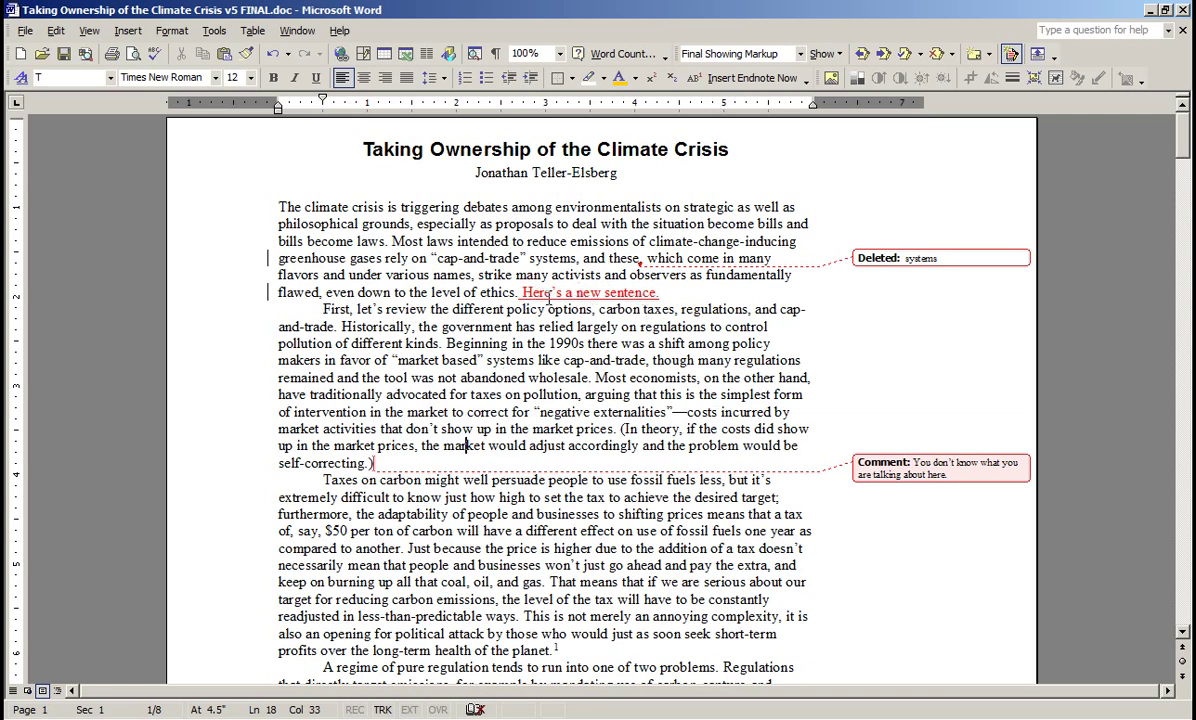
Go to the next tracked change from the first paragraph, repeating it from a second starting point in that paragraph
click(525, 292)
click(277, 205)
click(886, 55)
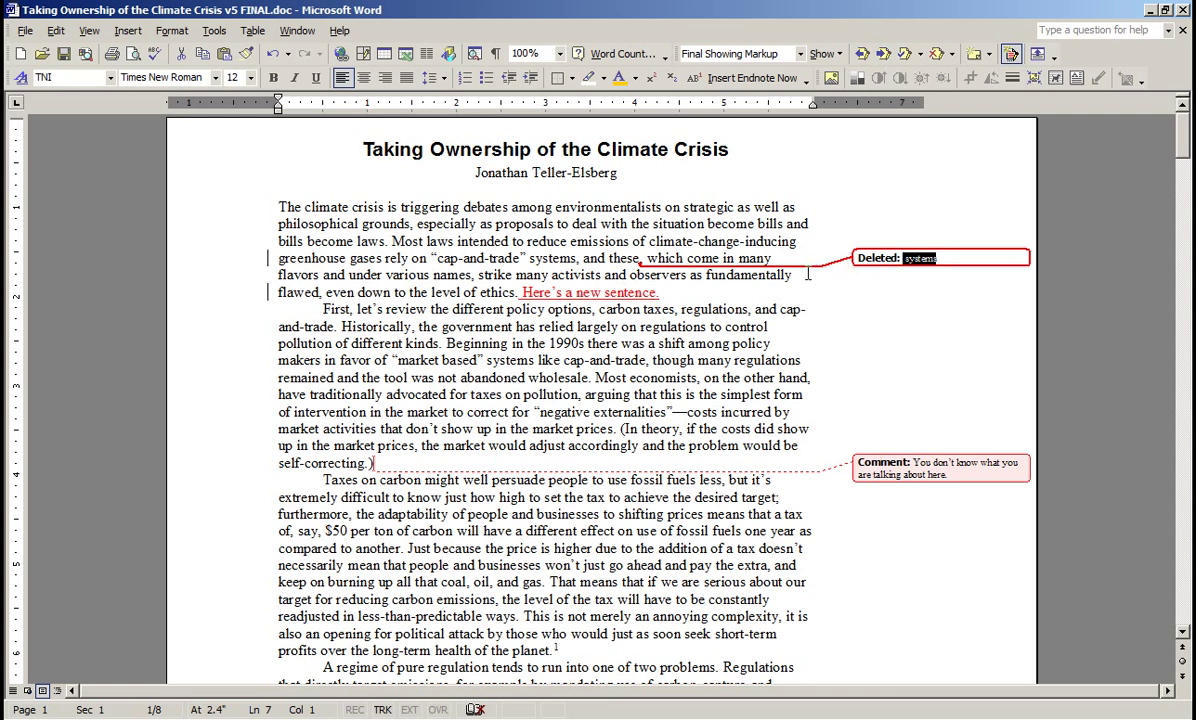
click(737, 241)
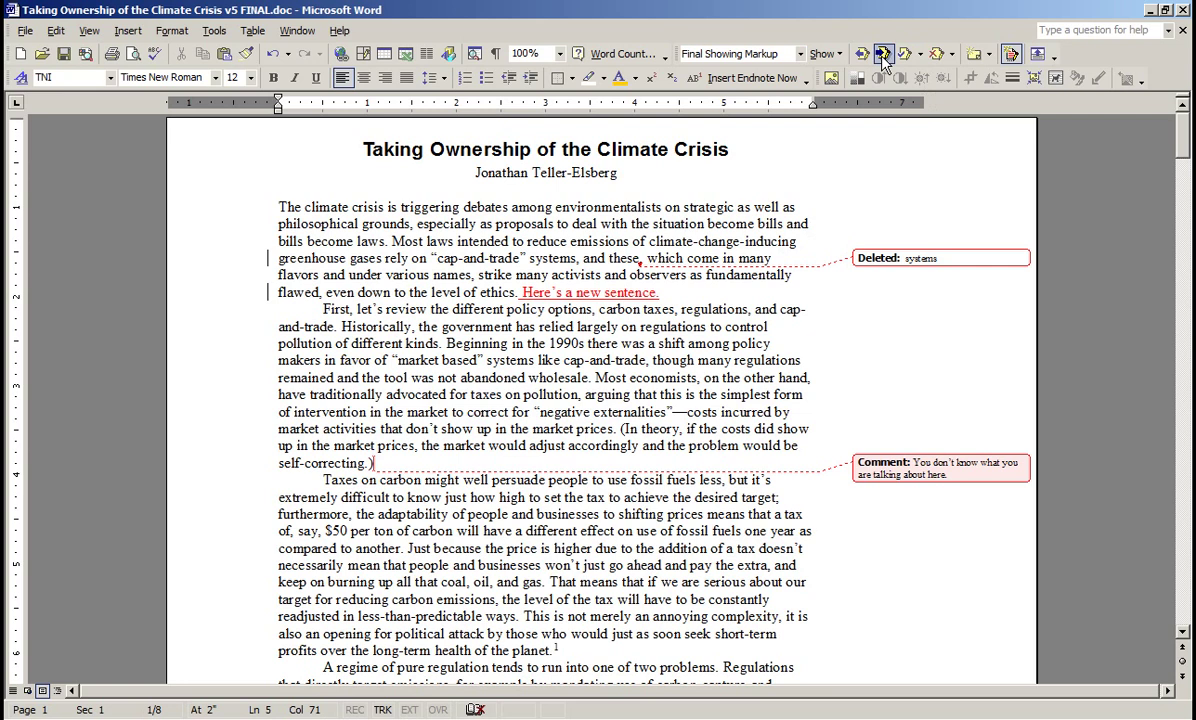
click(883, 53)
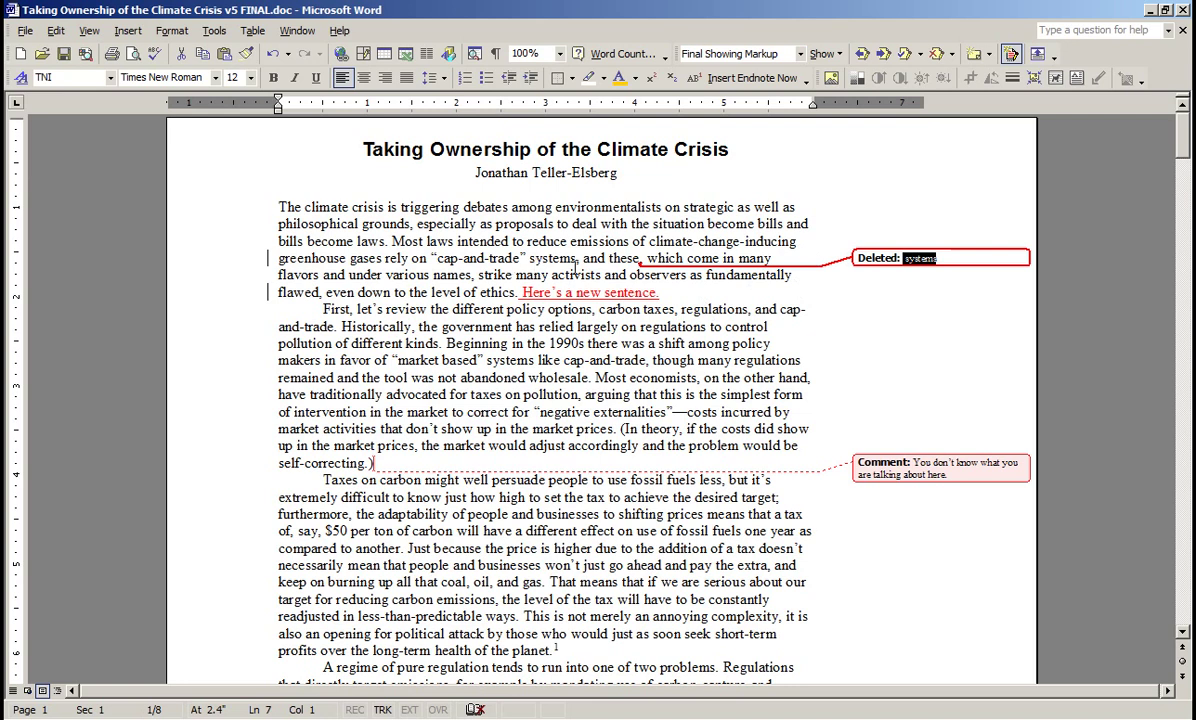
Delete the word "gases" after "greenhouse" in the first paragraph as a tracked change
click(534, 246)
double_click(366, 259)
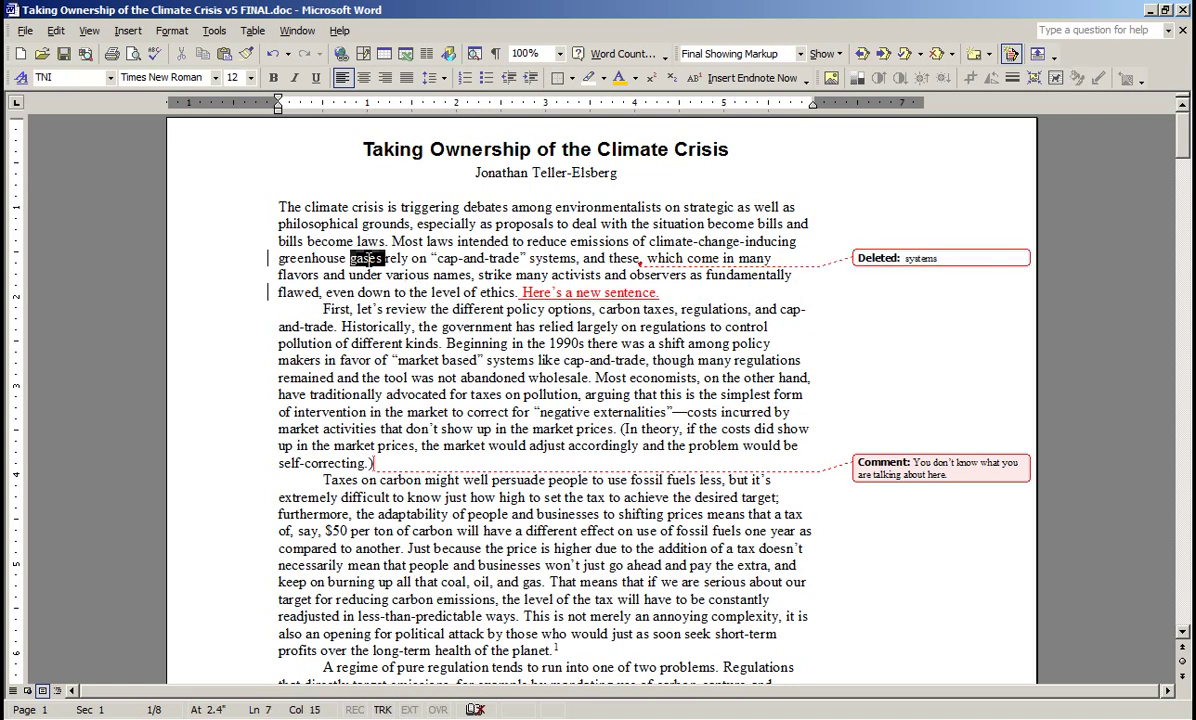
key(Delete)
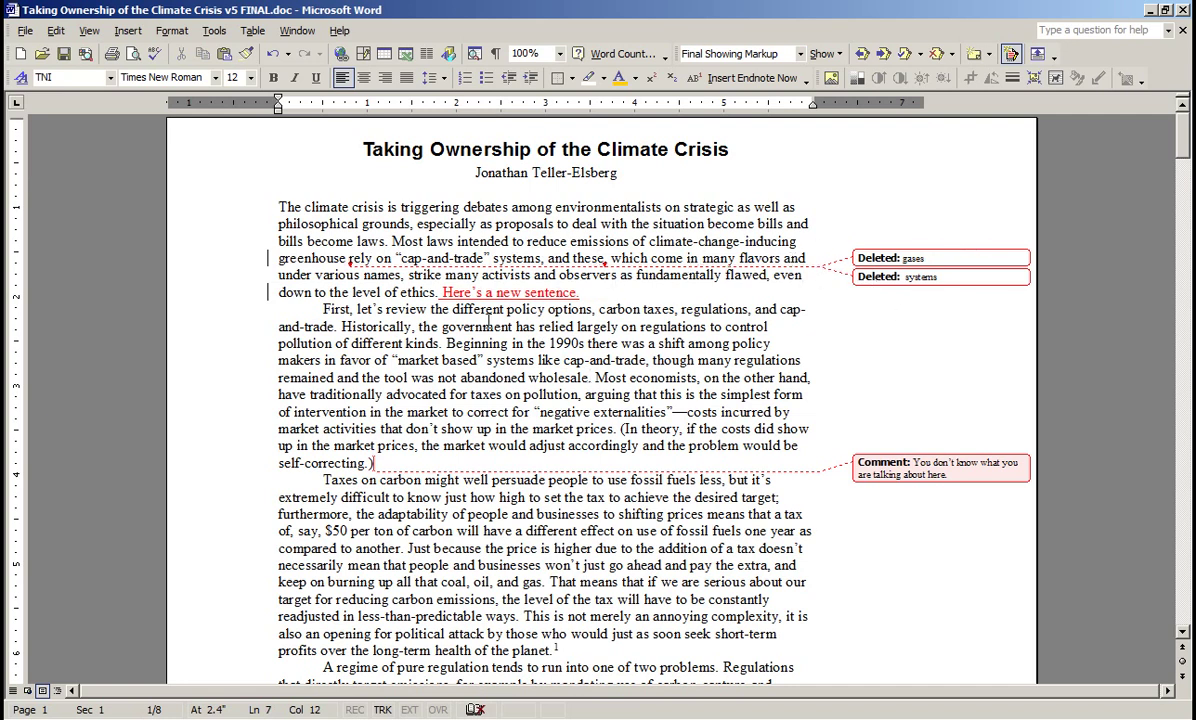
Accept the tracked deletion of "gases" and undo that acceptance
click(858, 283)
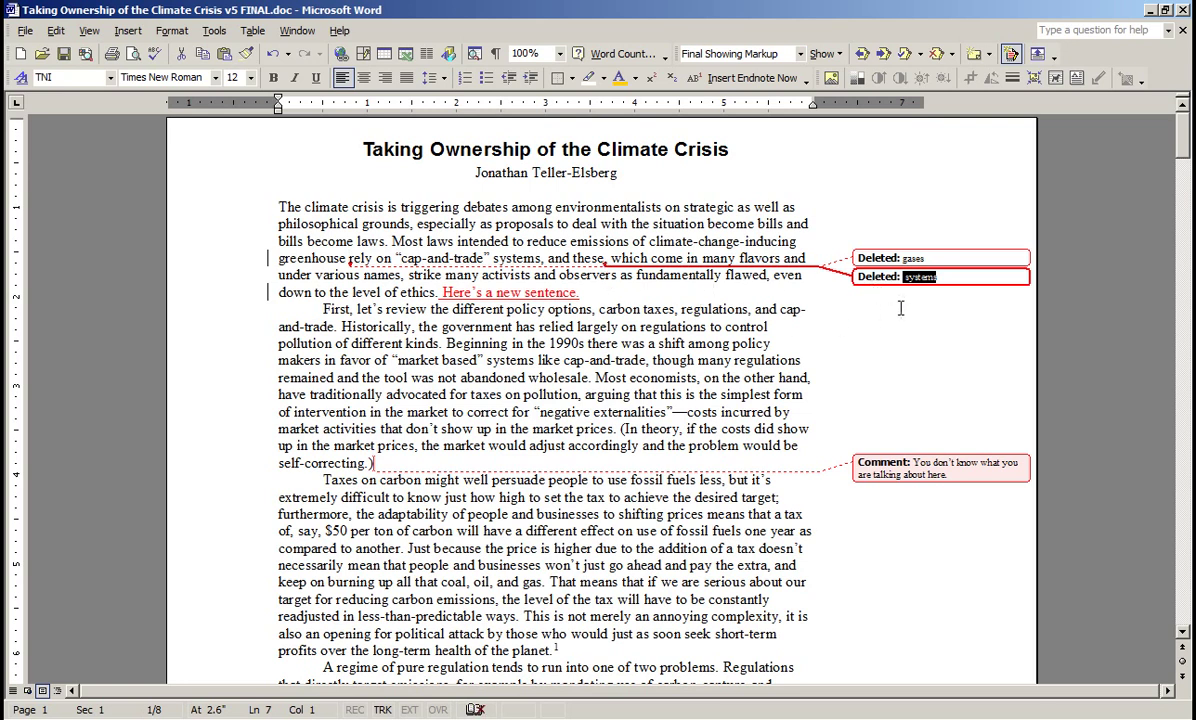
click(878, 256)
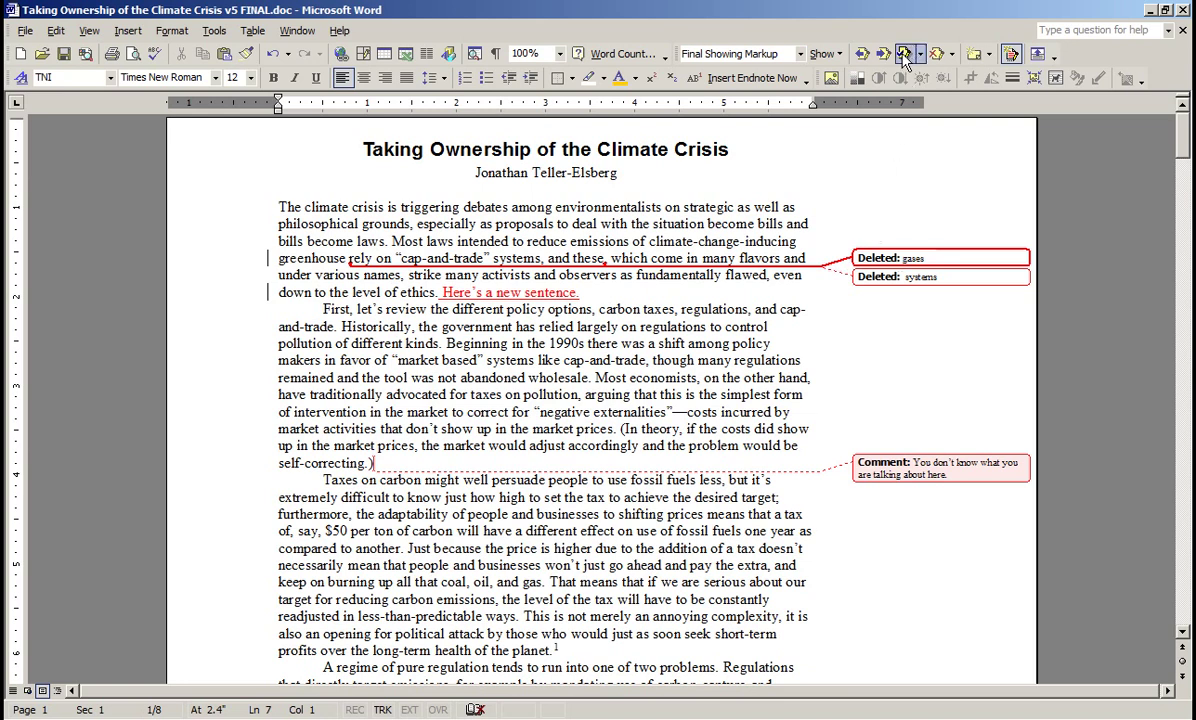
click(903, 54)
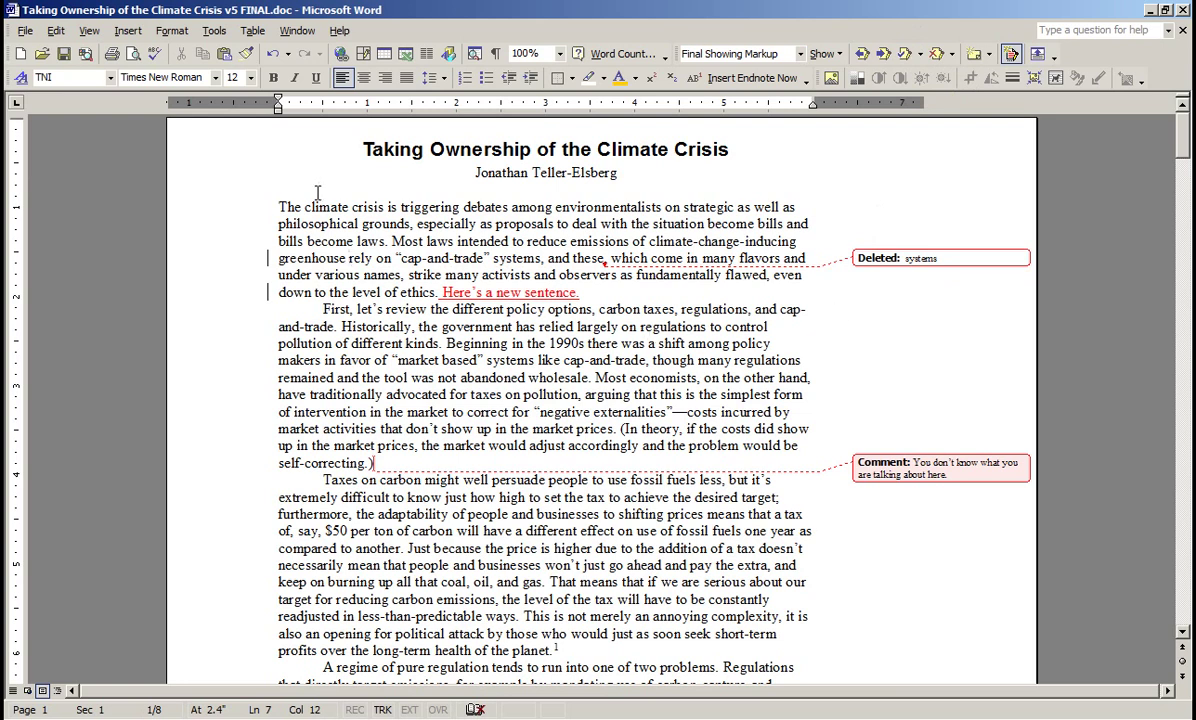
click(56, 30)
click(90, 50)
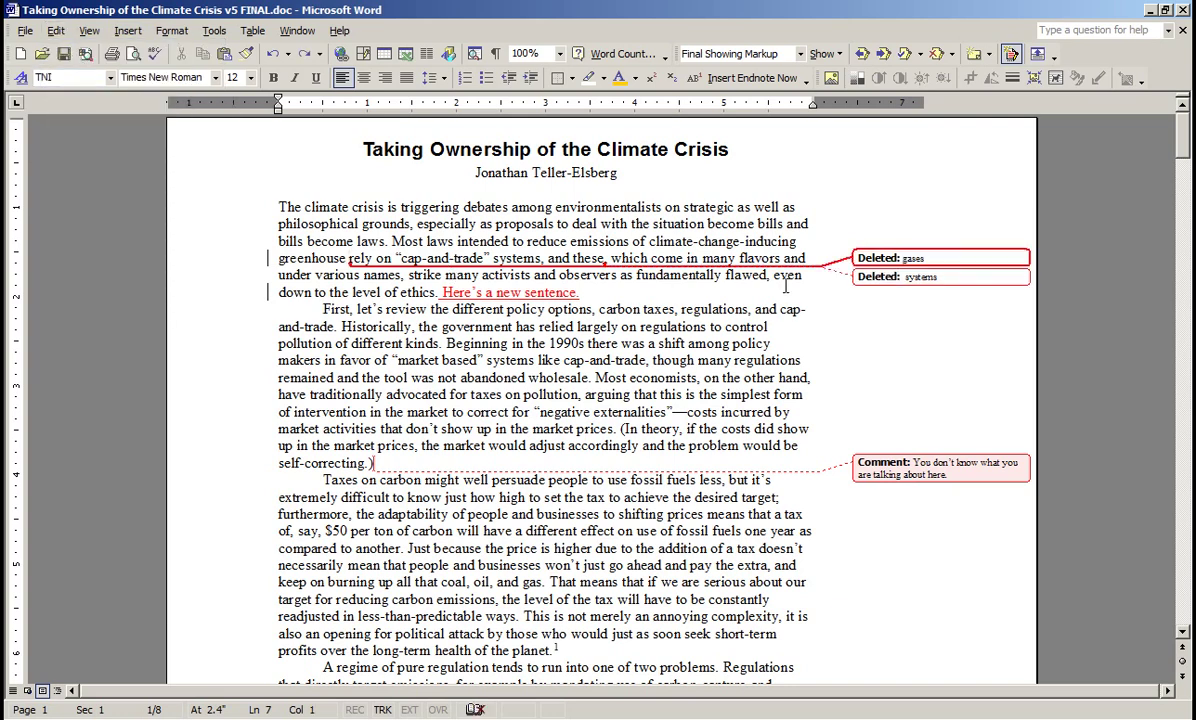
Reject the tracked deletion of "gases" and undo that rejection
click(752, 276)
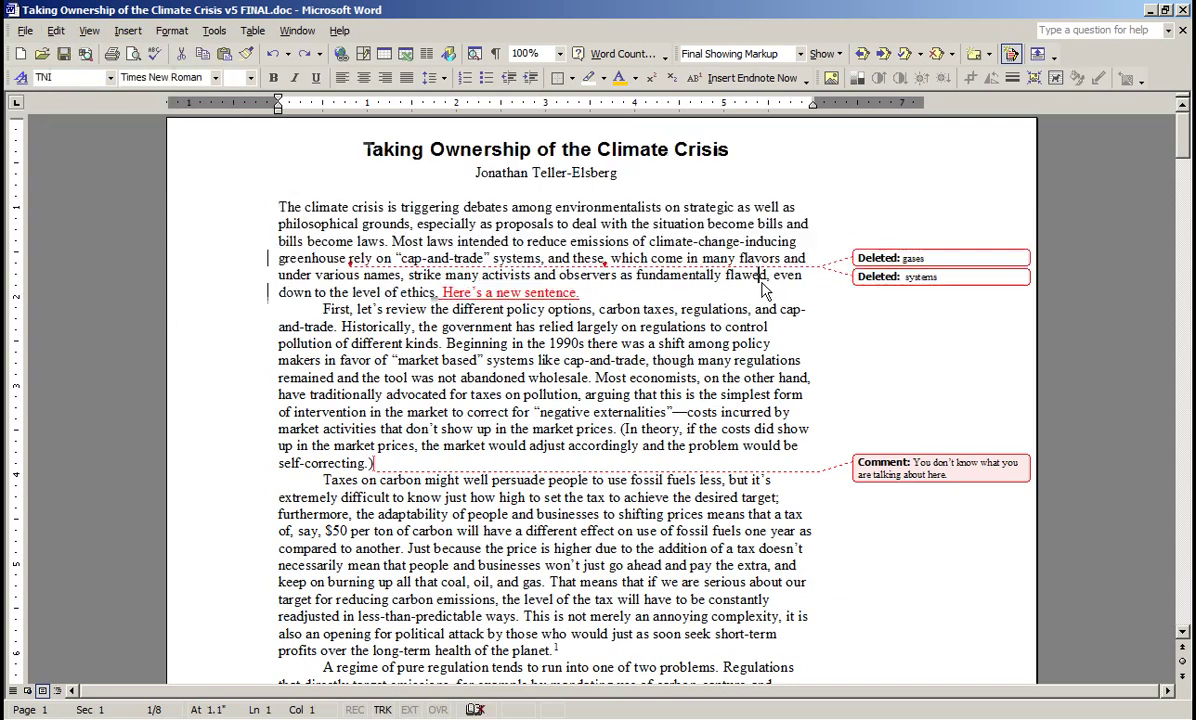
click(866, 258)
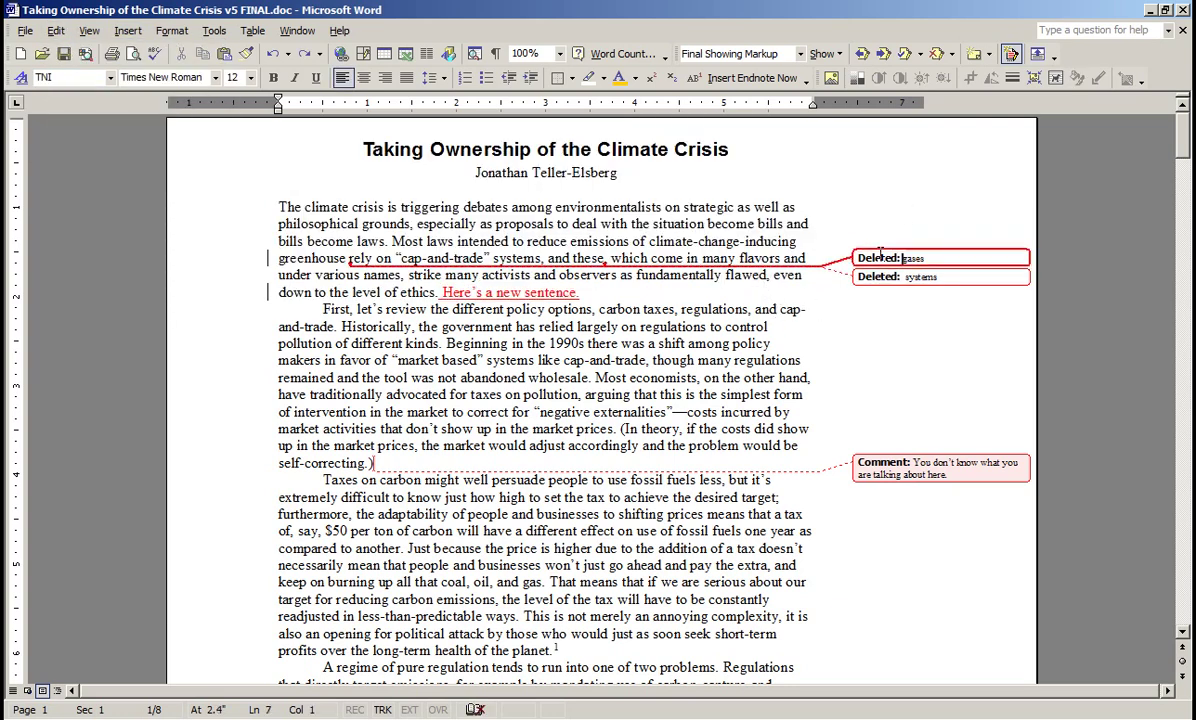
click(937, 55)
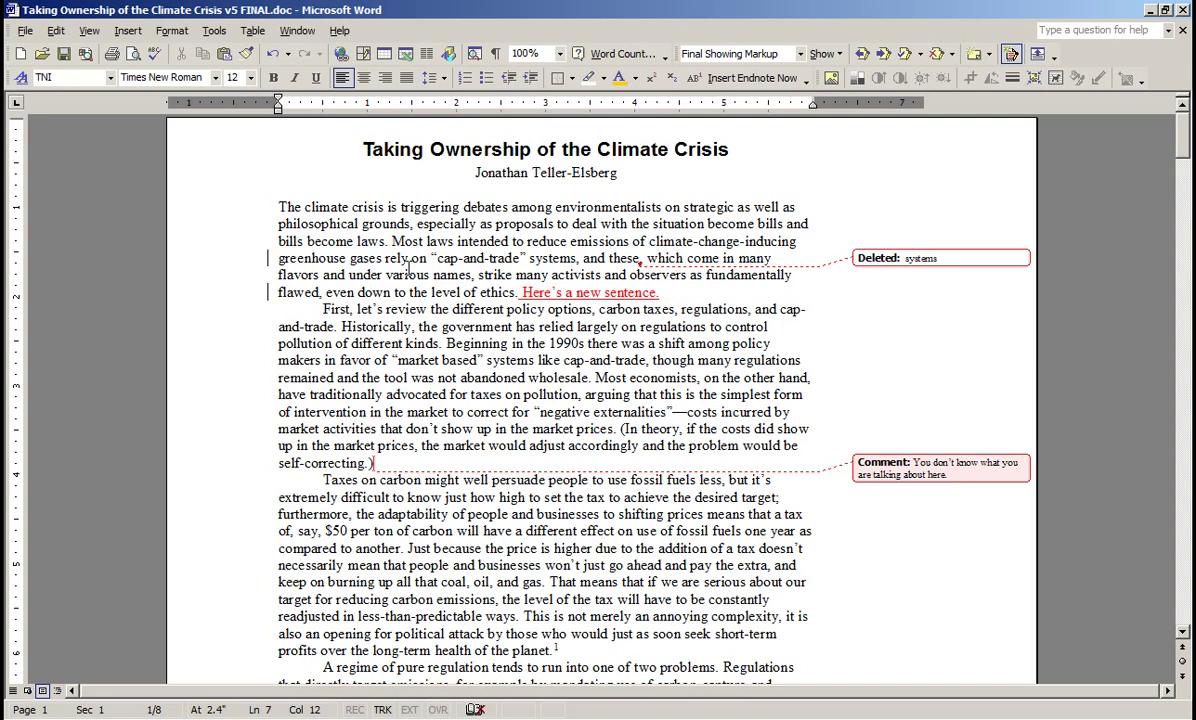
click(56, 30)
click(87, 54)
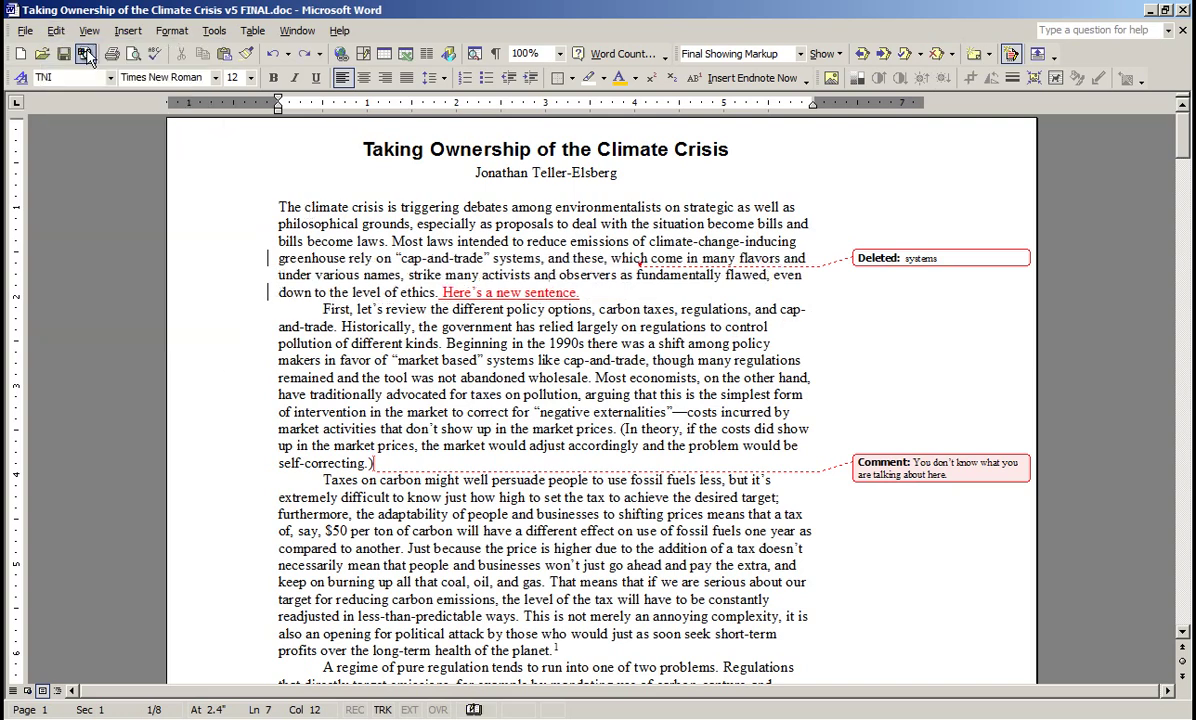
triple_click(693, 280)
click(694, 287)
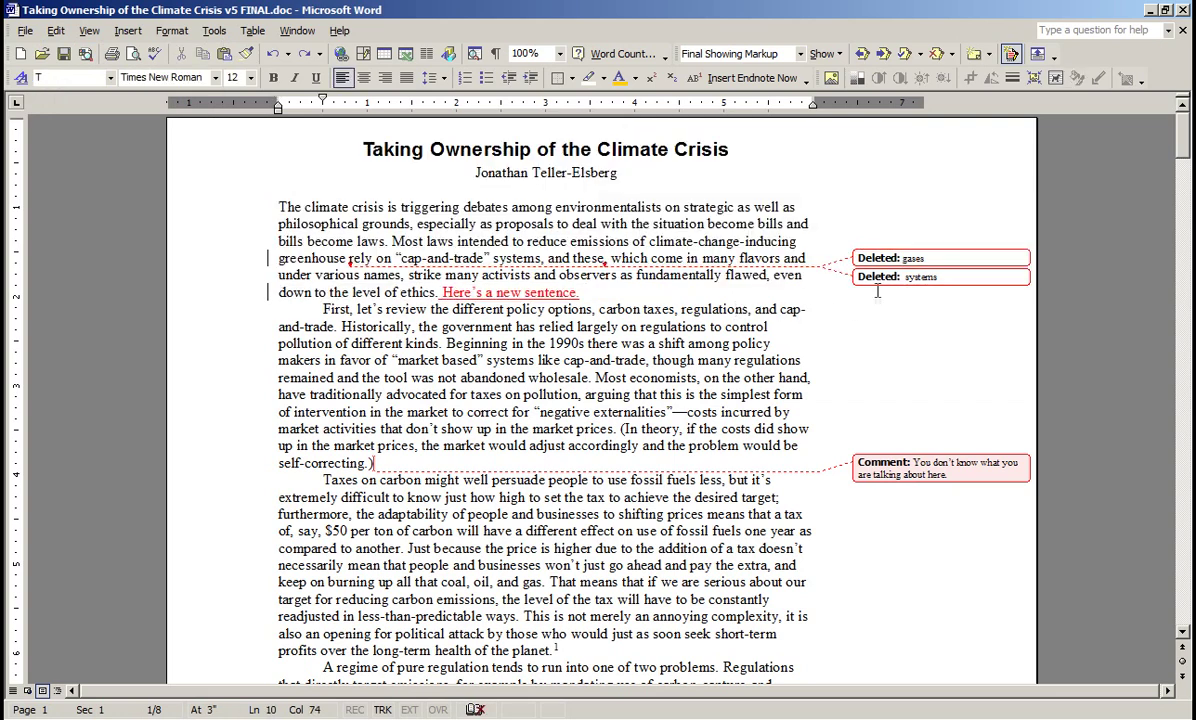
Examine the accept and reject options offered for the "gases" deletion balloon, and return the cursor to the end of the first paragraph
mouse_move(873, 257)
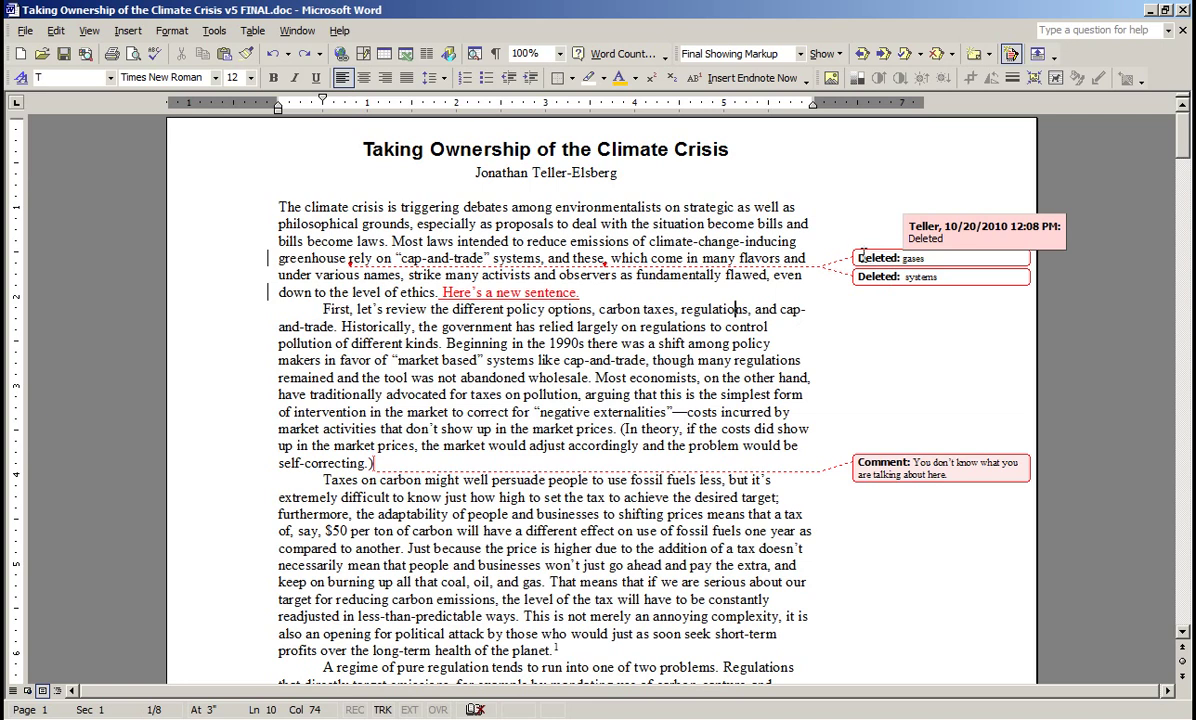
right_click(867, 257)
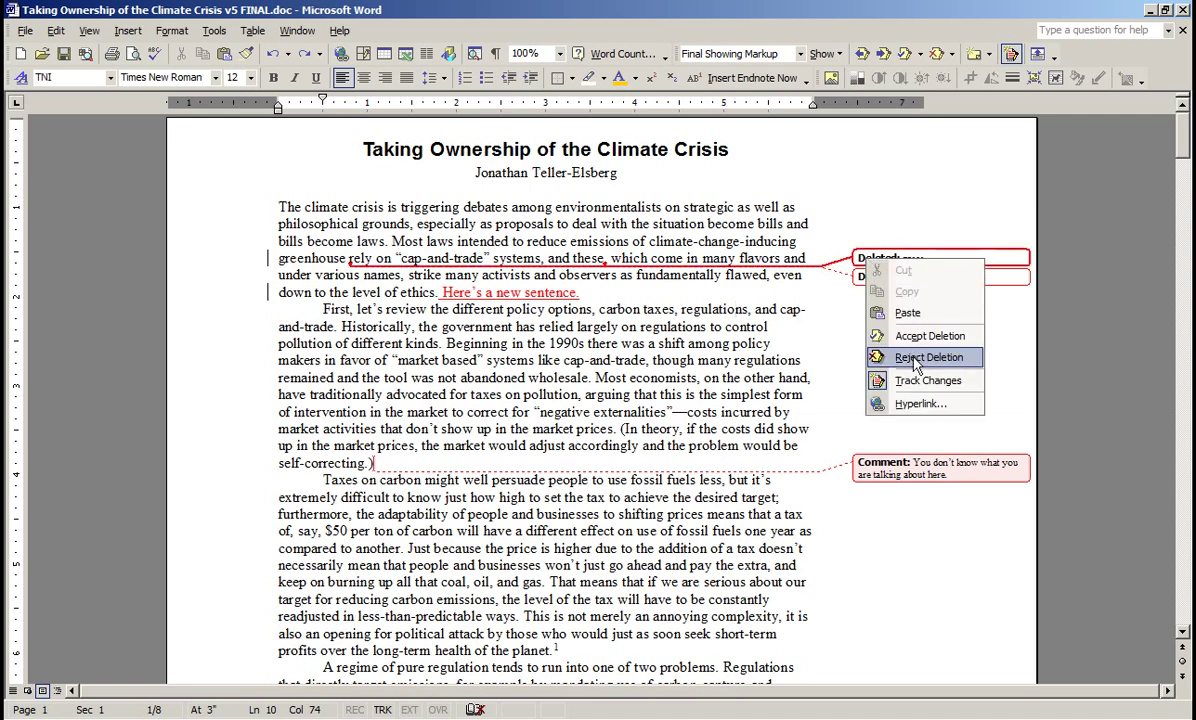
click(822, 290)
key(ctrl+shift+Home)
key(Right)
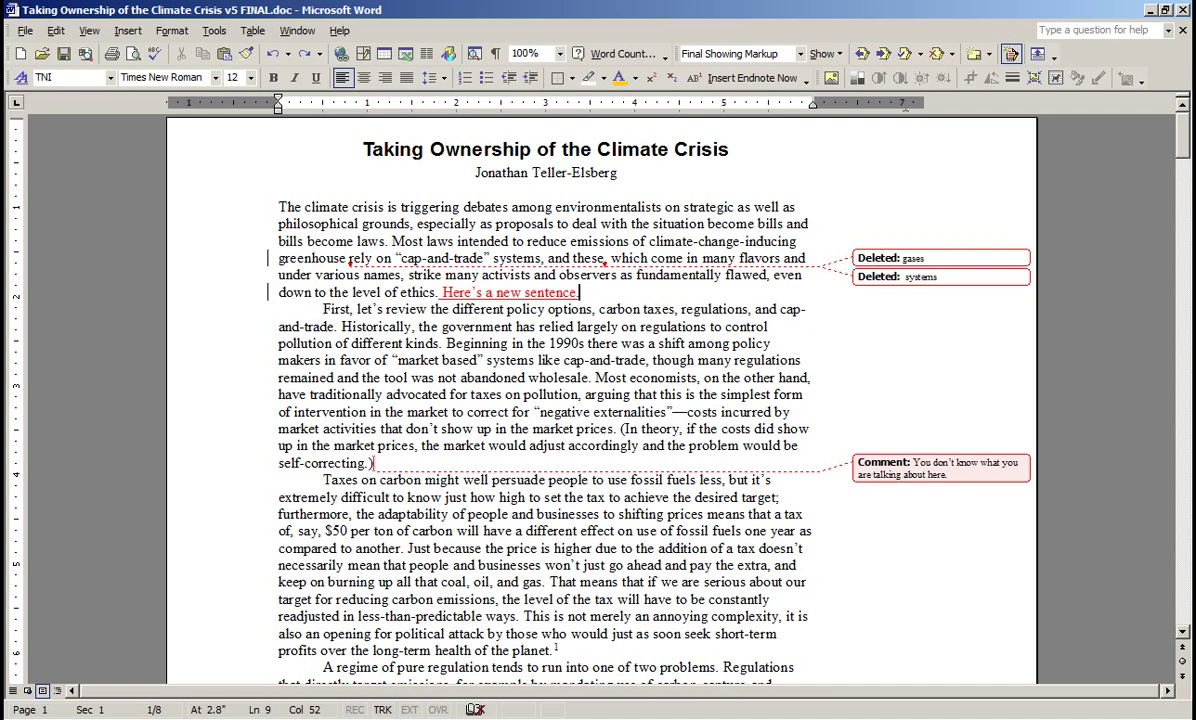
Accept all changes in the document at once and undo that acceptance
click(920, 55)
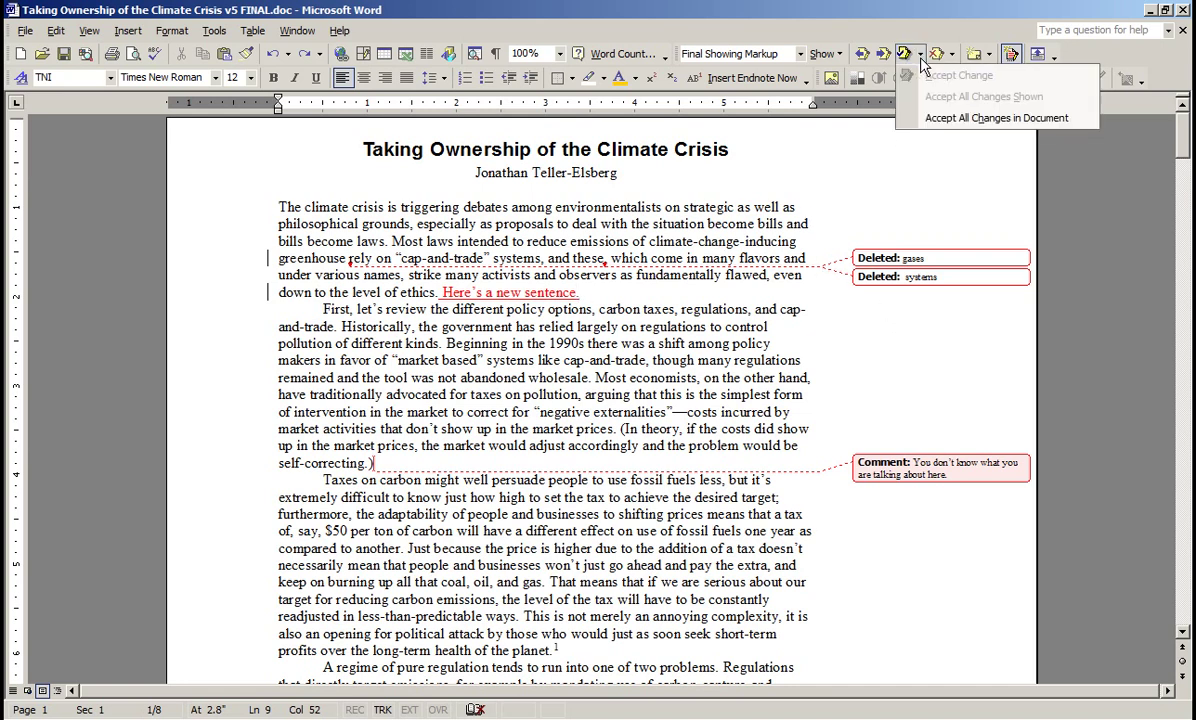
click(947, 118)
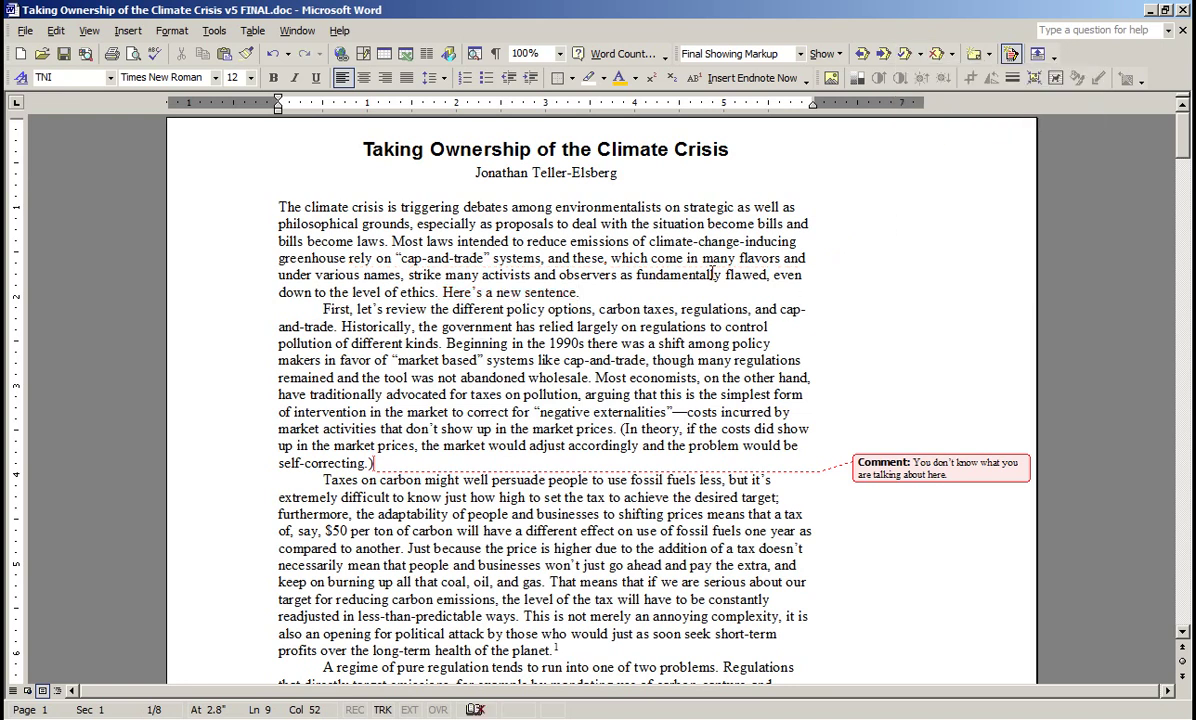
key(ctrl+z)
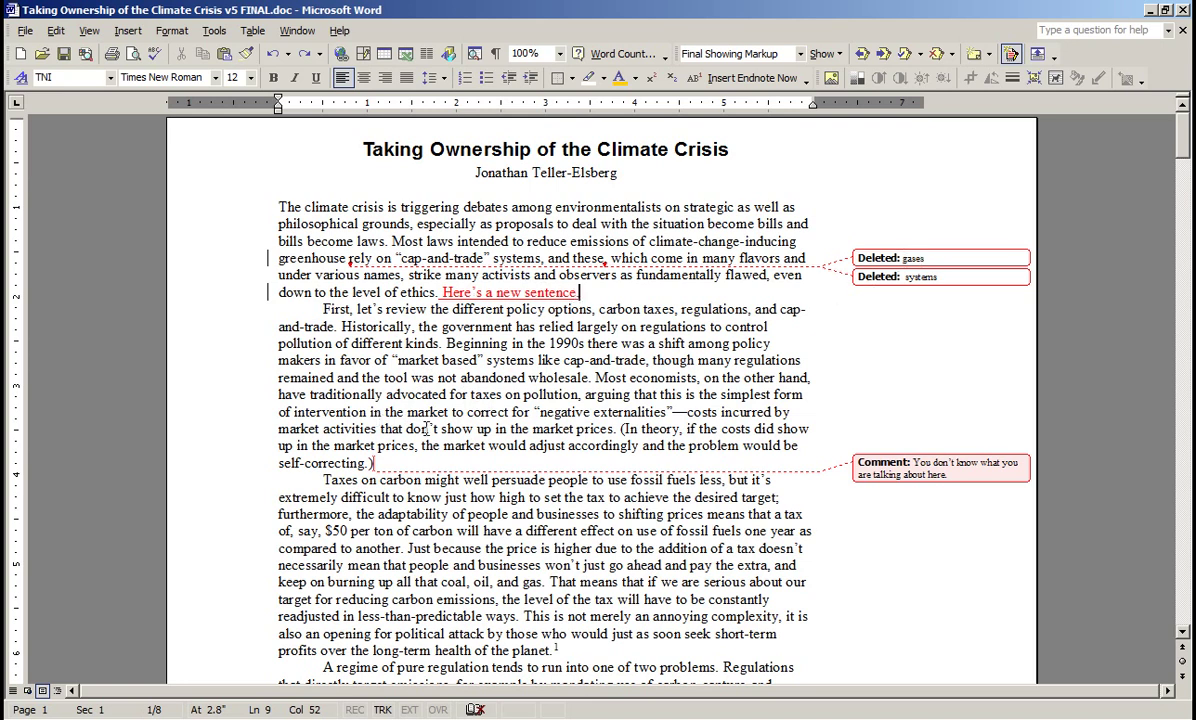
Insert a comma after "the tool" in the second paragraph as a tracked change
click(405, 378)
text(,)
click(397, 326)
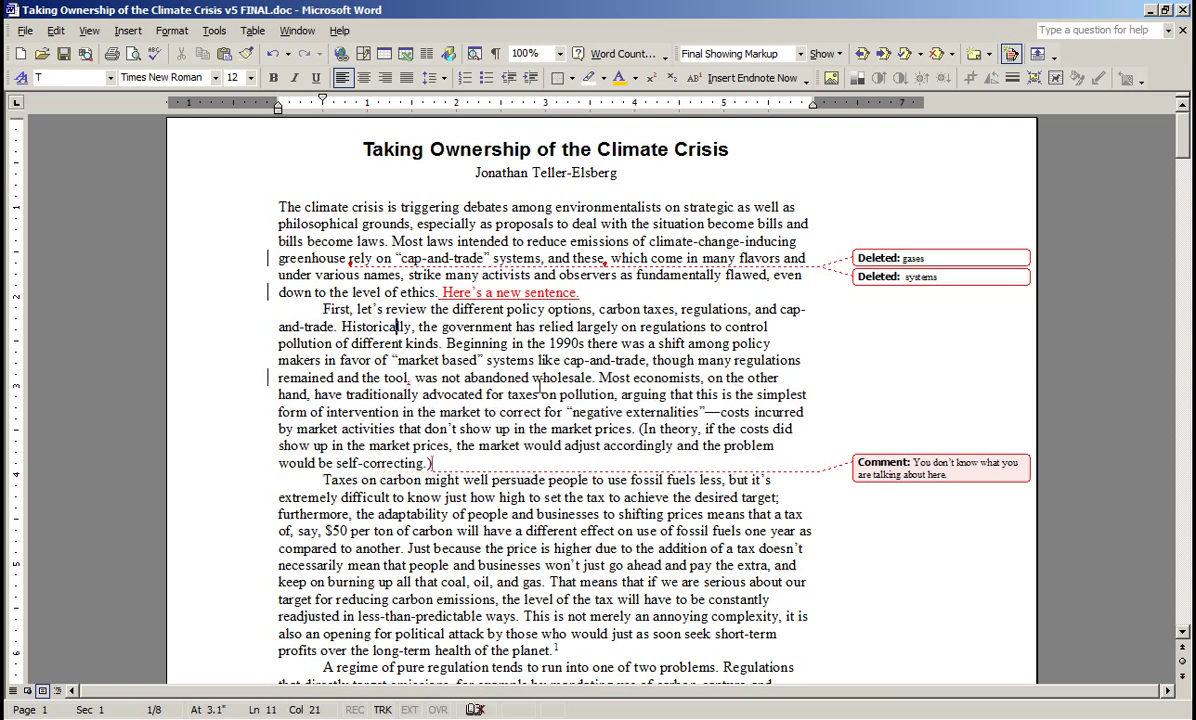
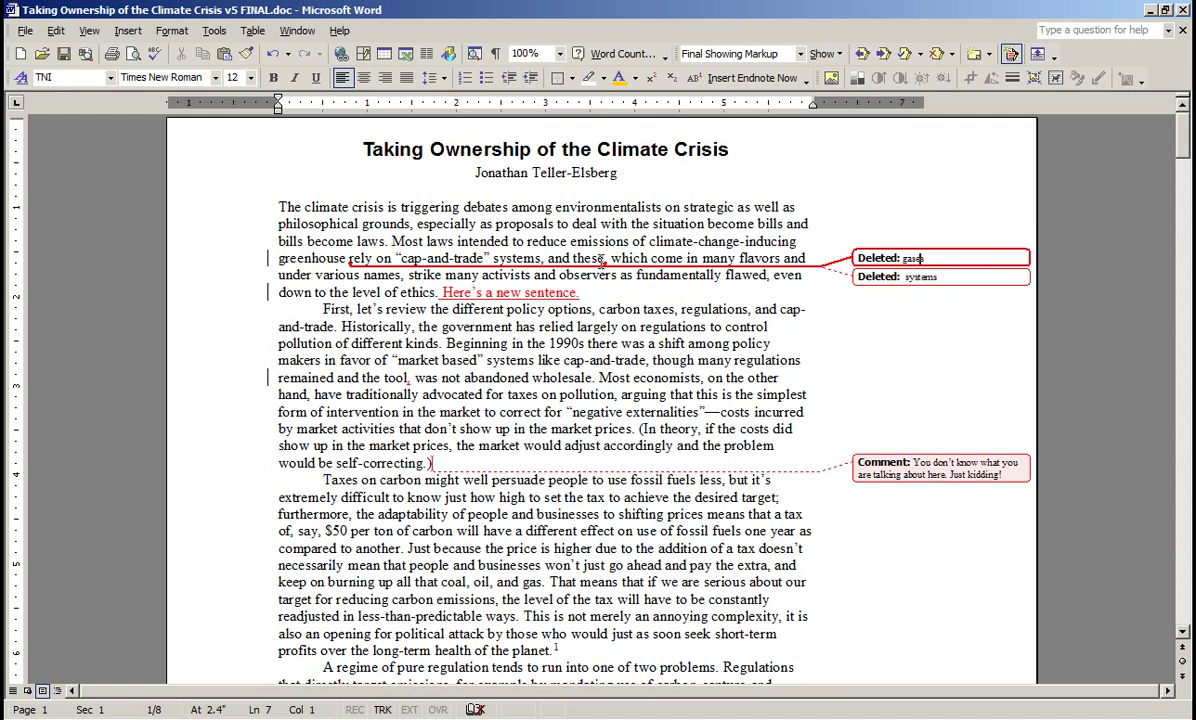
Delete the word "rely" after "greenhouse" in the first paragraph as a tracked change
click(349, 259)
key(Delete)
key(Delete)
key(Delete)
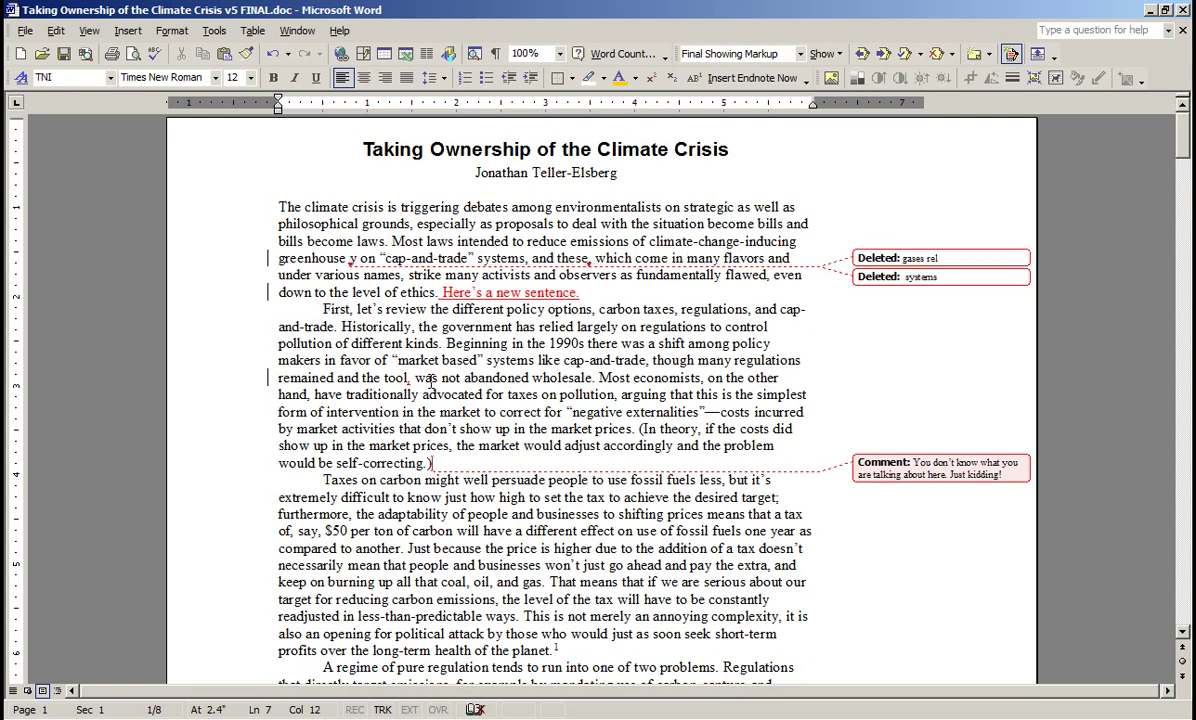
key(Delete)
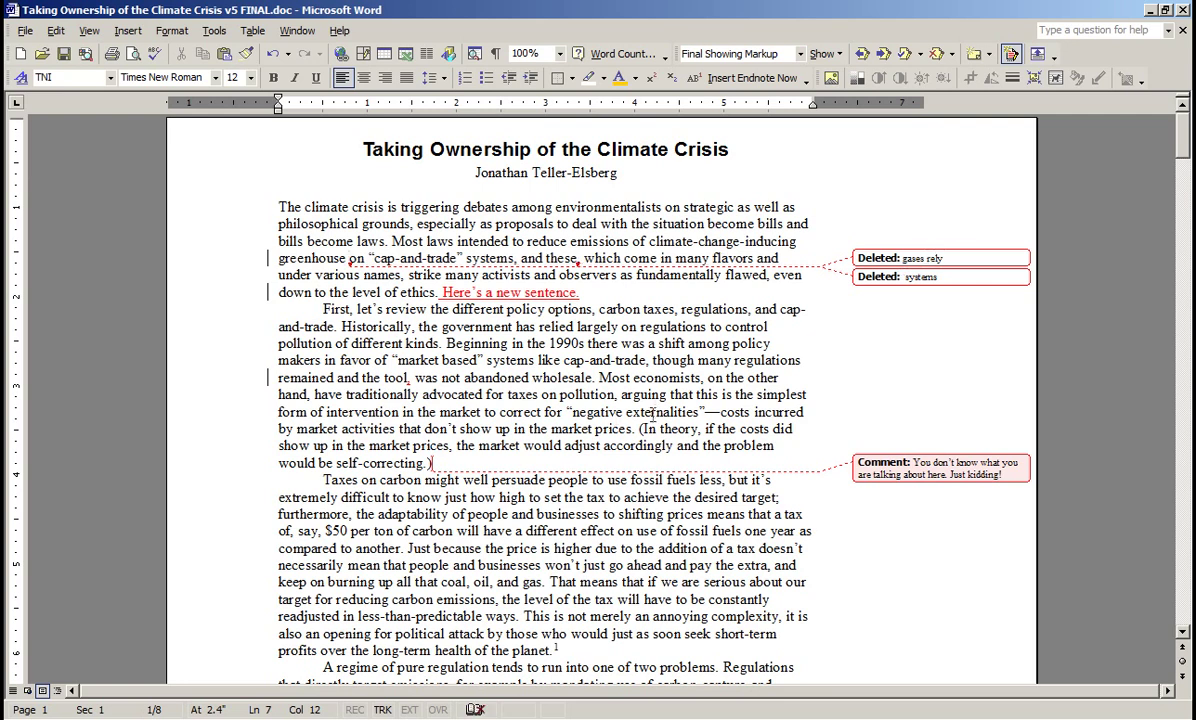
Reject only the "rely" part of the "gases rely" deletion, including its trailing space, keeping "gases" marked as deleted
double_click(914, 258)
double_click(936, 258)
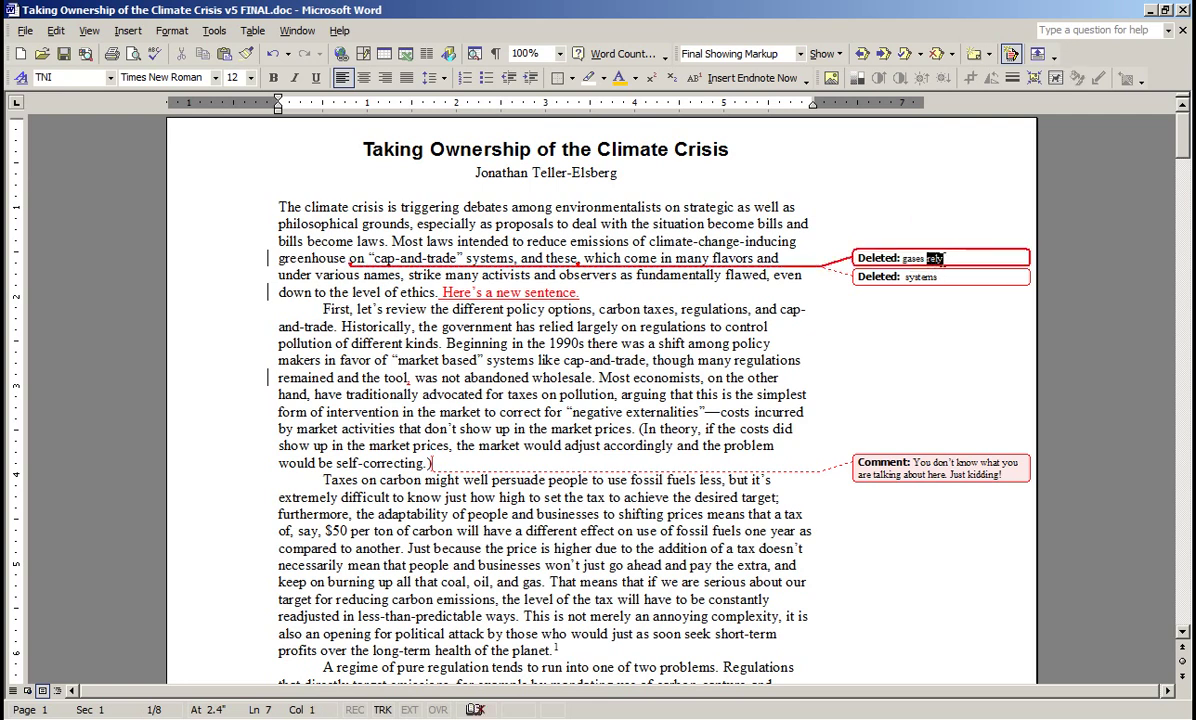
click(936, 55)
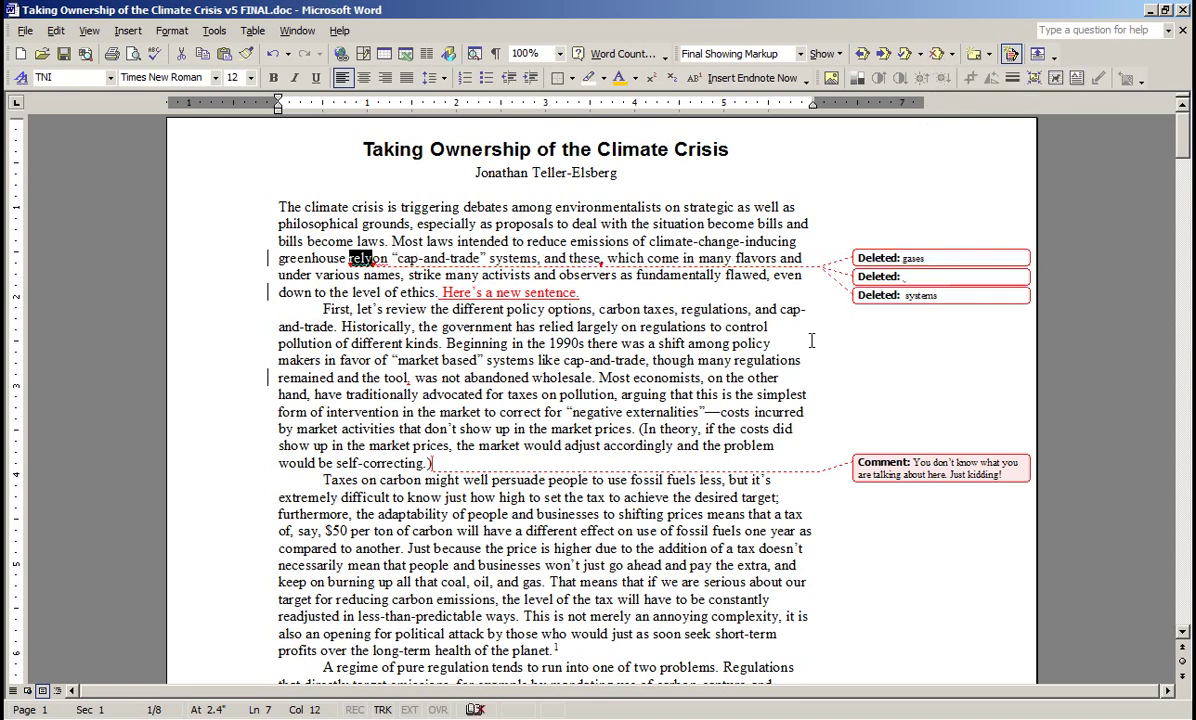
click(911, 278)
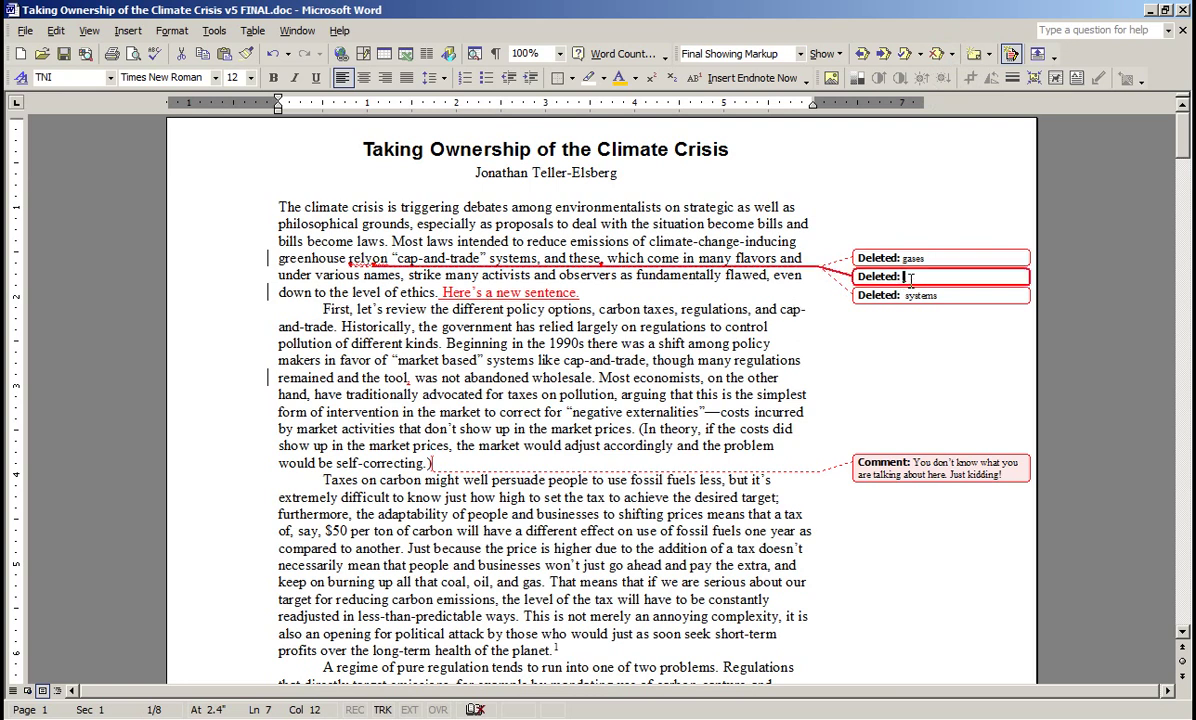
click(936, 55)
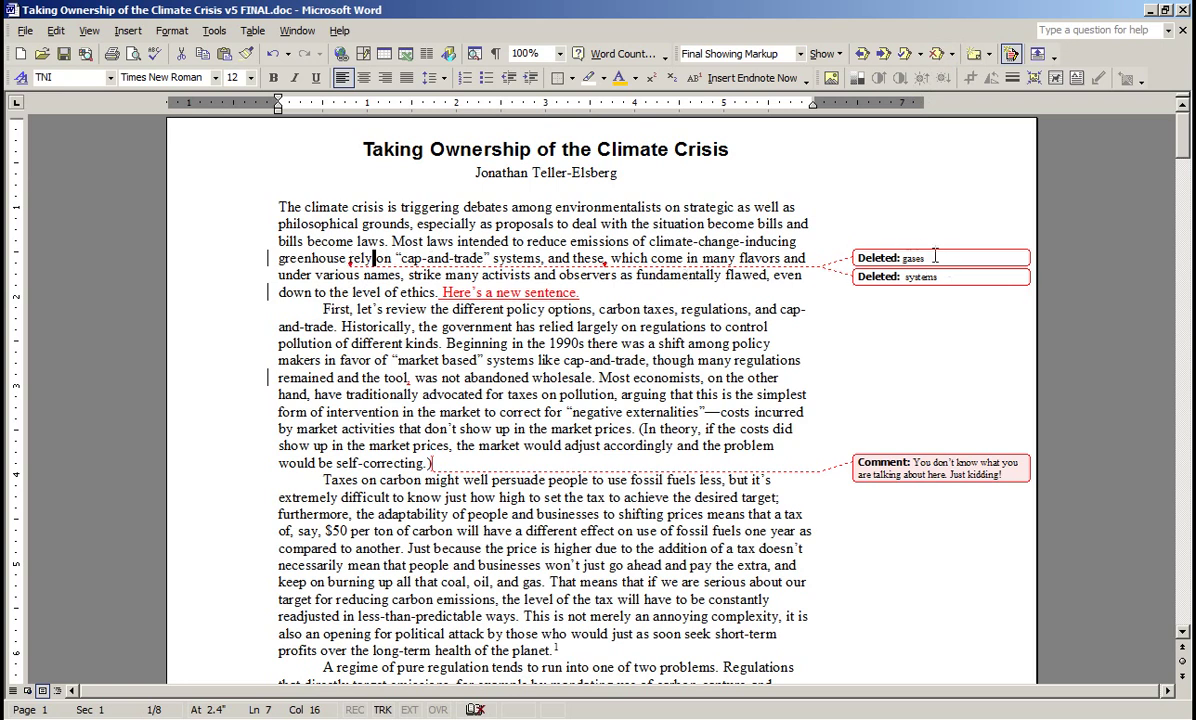
click(389, 308)
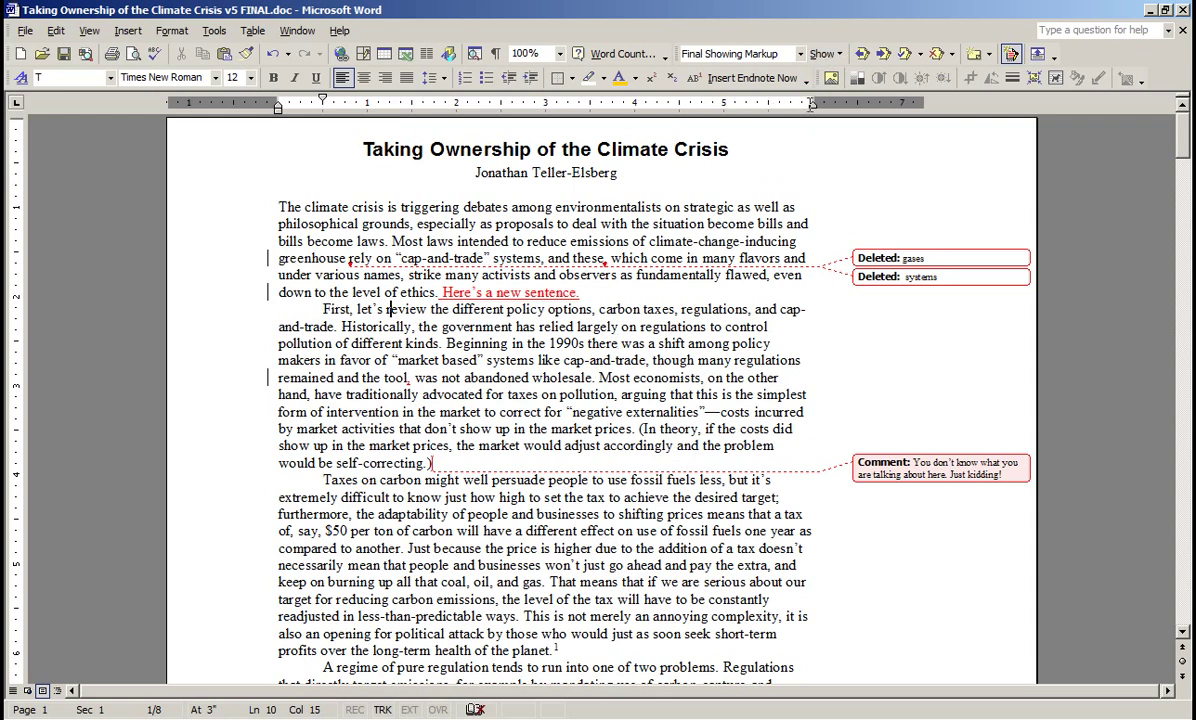
Show the Reviewing Pane, look through its list of tracked changes and comments, and hide the pane
click(826, 54)
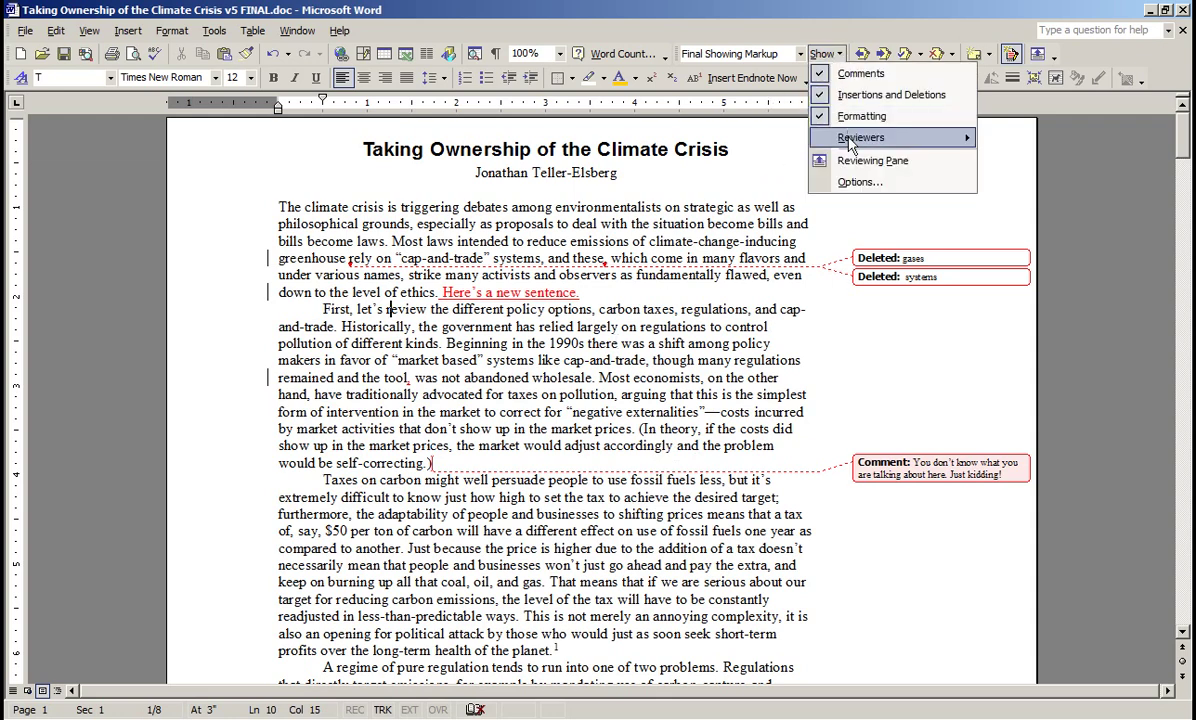
click(803, 158)
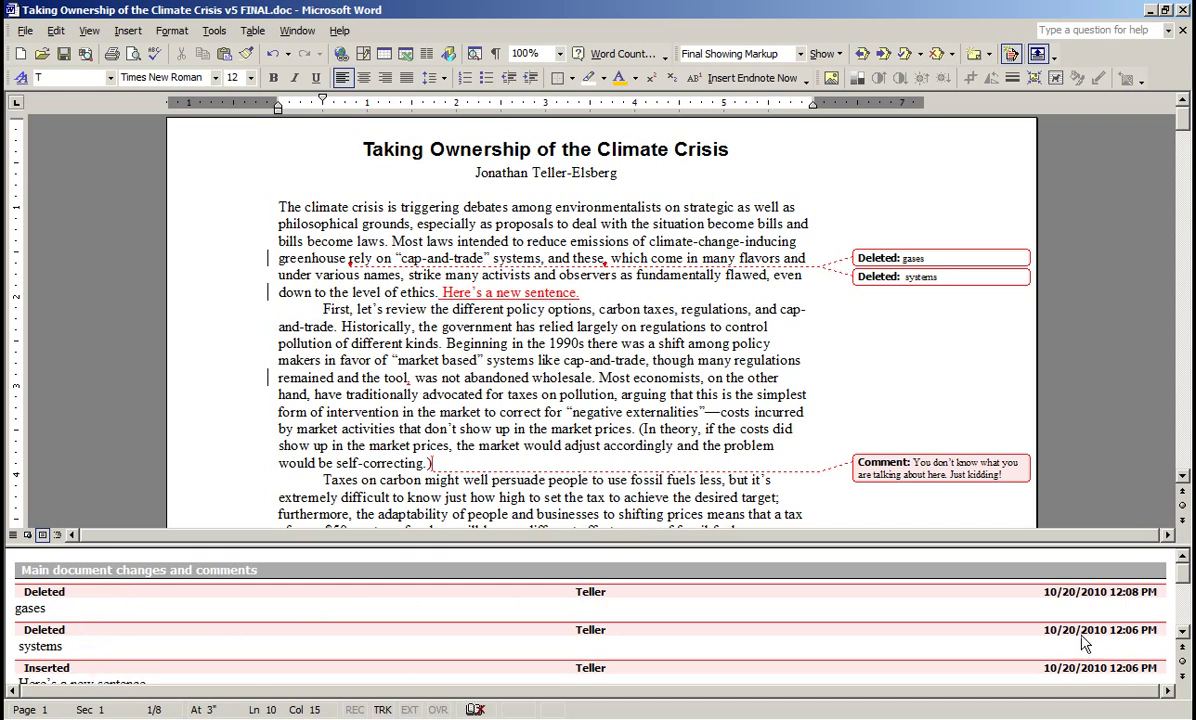
click(1181, 633)
click(1182, 634)
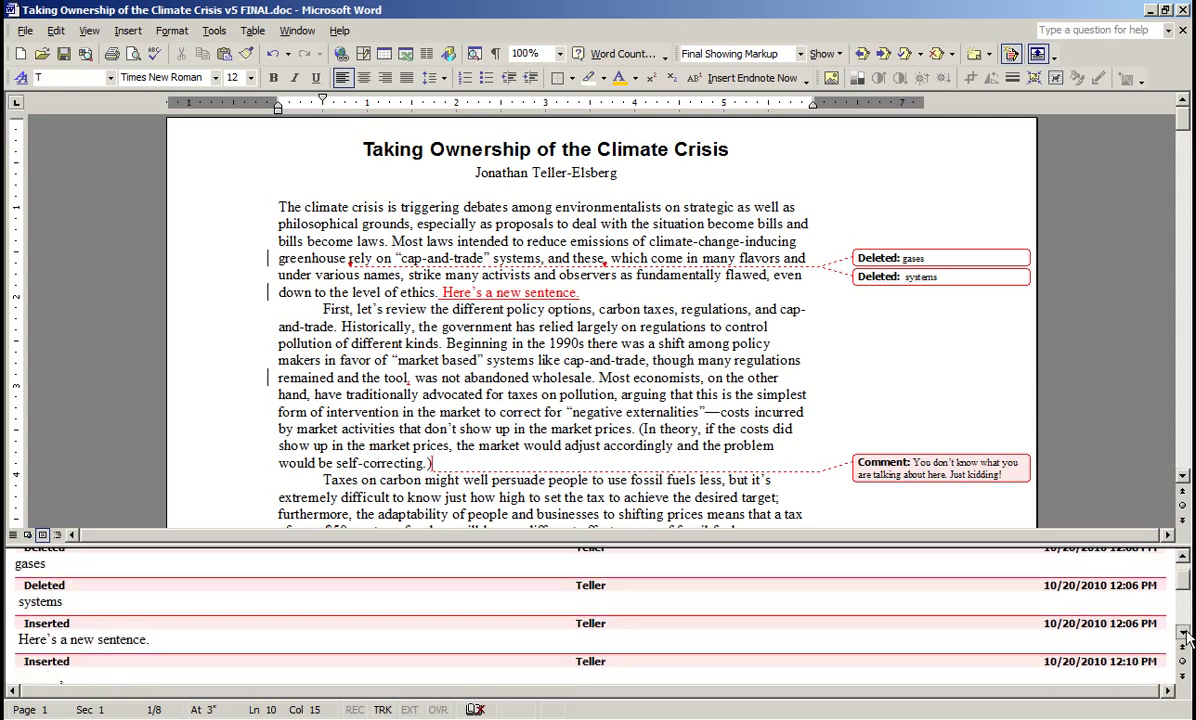
click(1182, 634)
click(1182, 634)
click(1182, 634)
click(1182, 634)
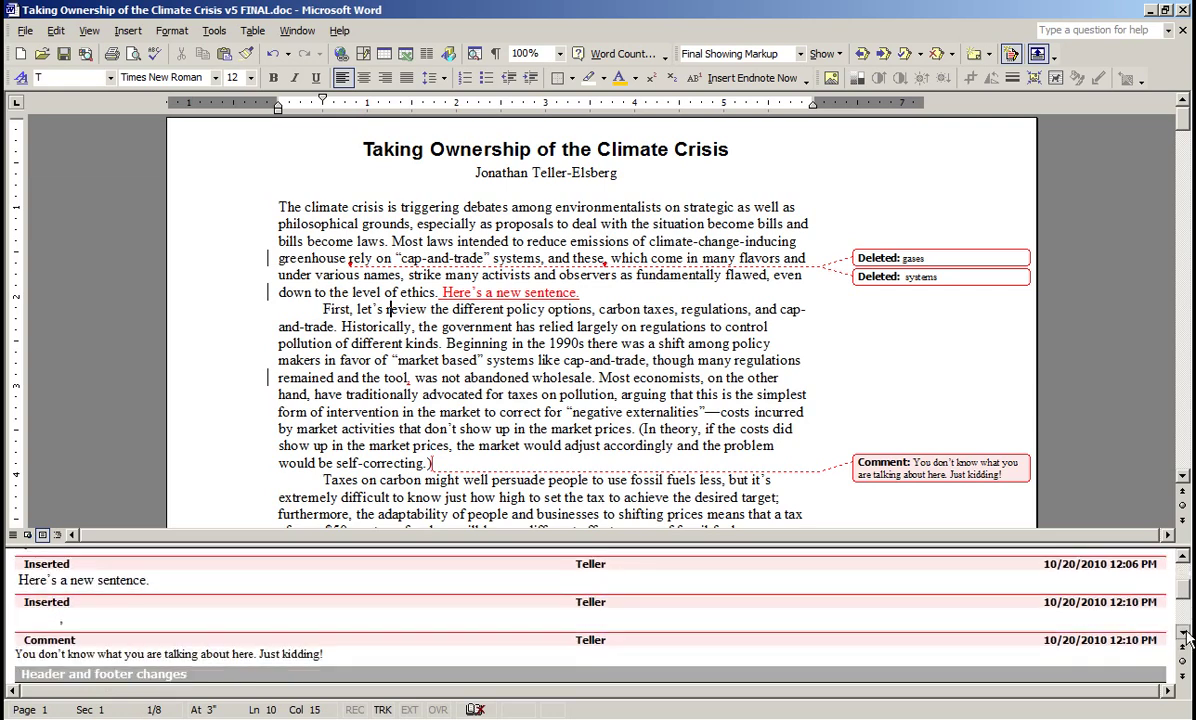
click(1182, 634)
click(1182, 634)
click(1182, 634)
click(1182, 634)
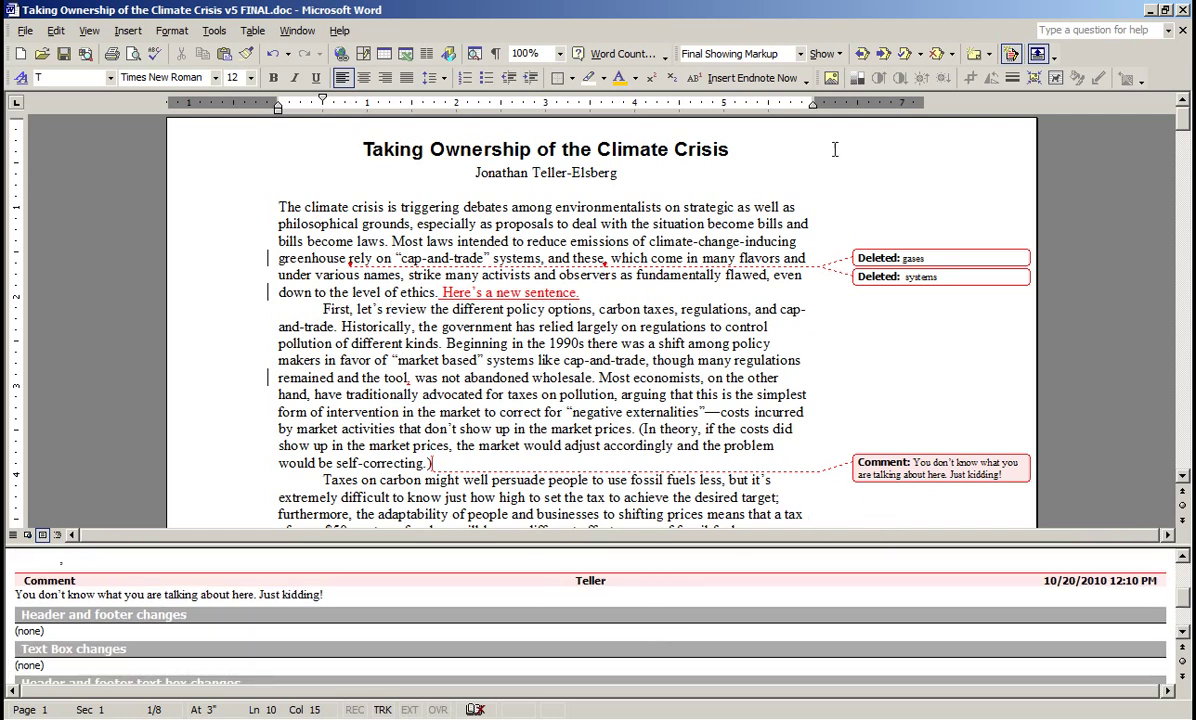
click(823, 54)
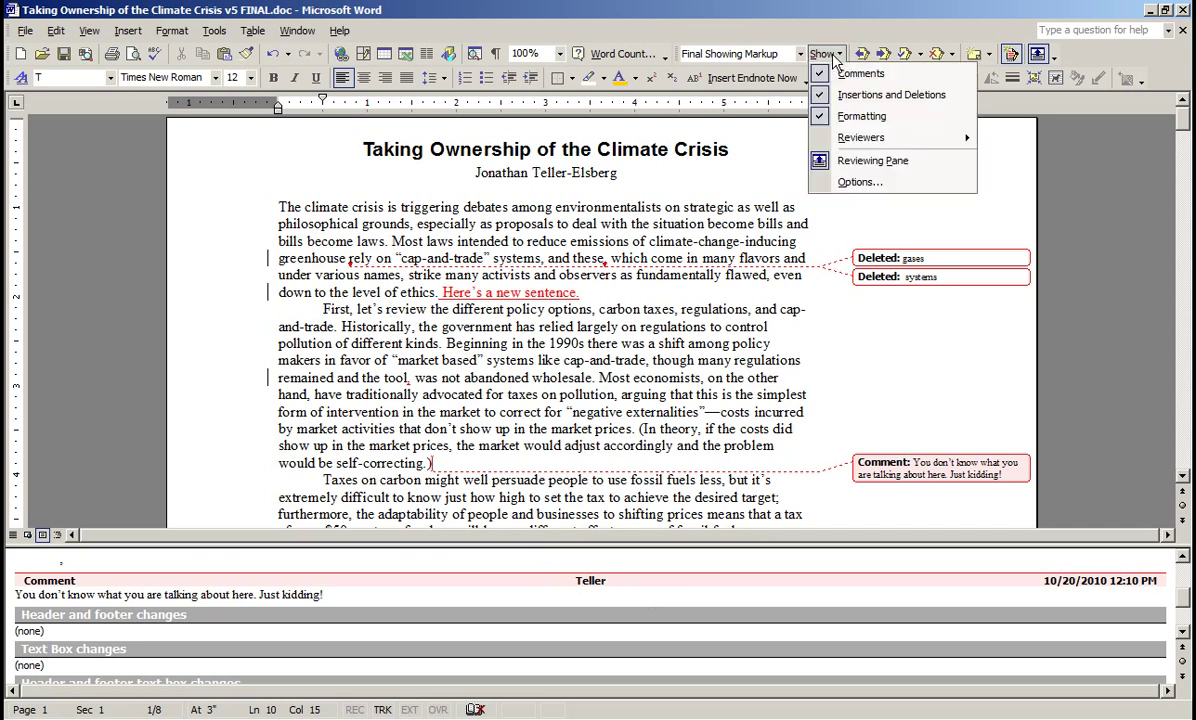
click(855, 163)
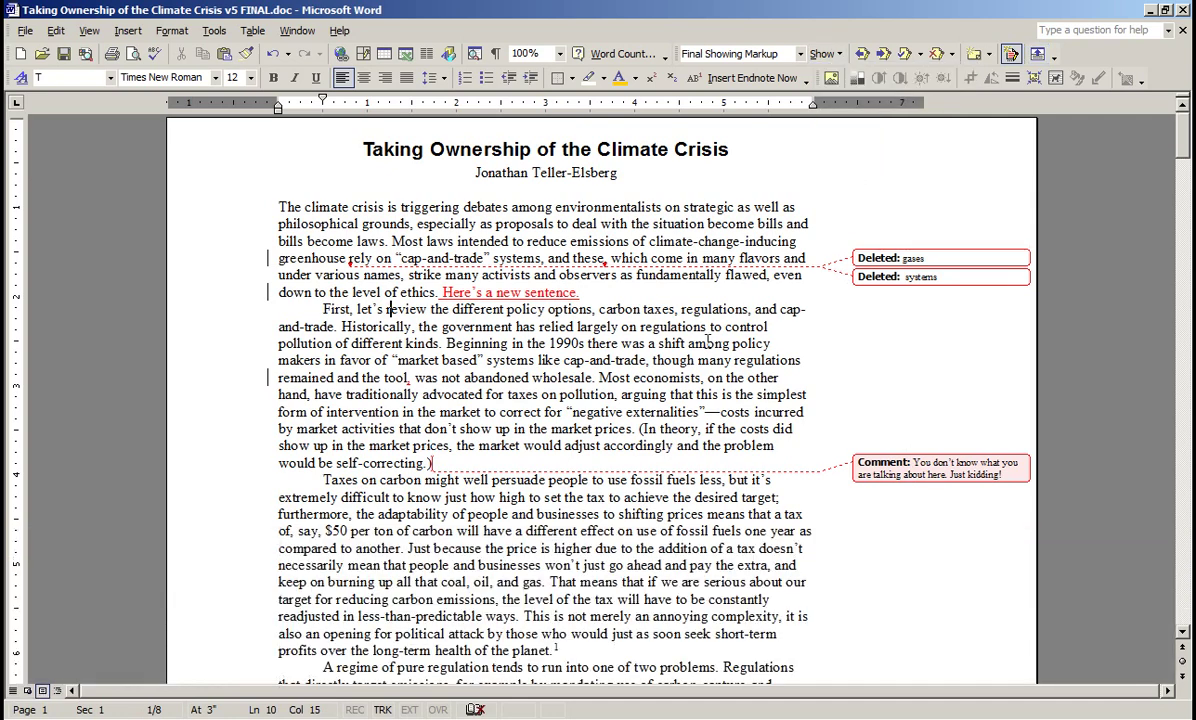
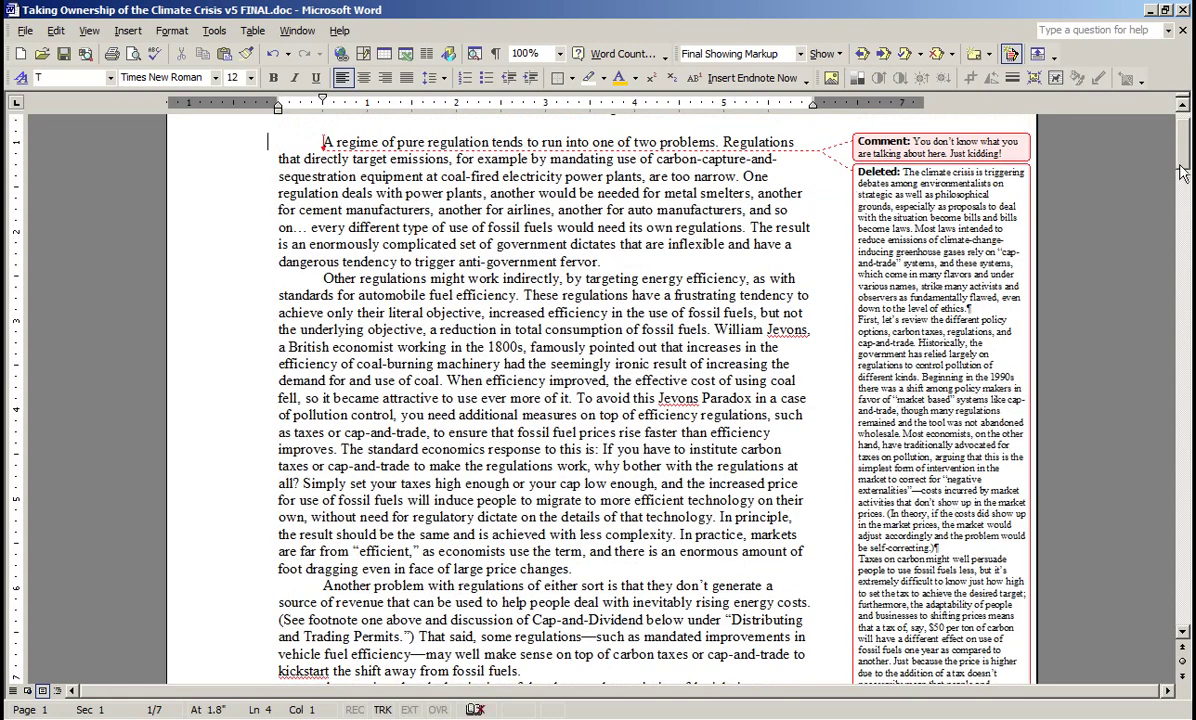
Delete the paragraph beginning "A regime of pure regulation" as a tracked change
drag(1183, 135, 1110, 132)
drag(322, 162, 570, 274)
key(Delete)
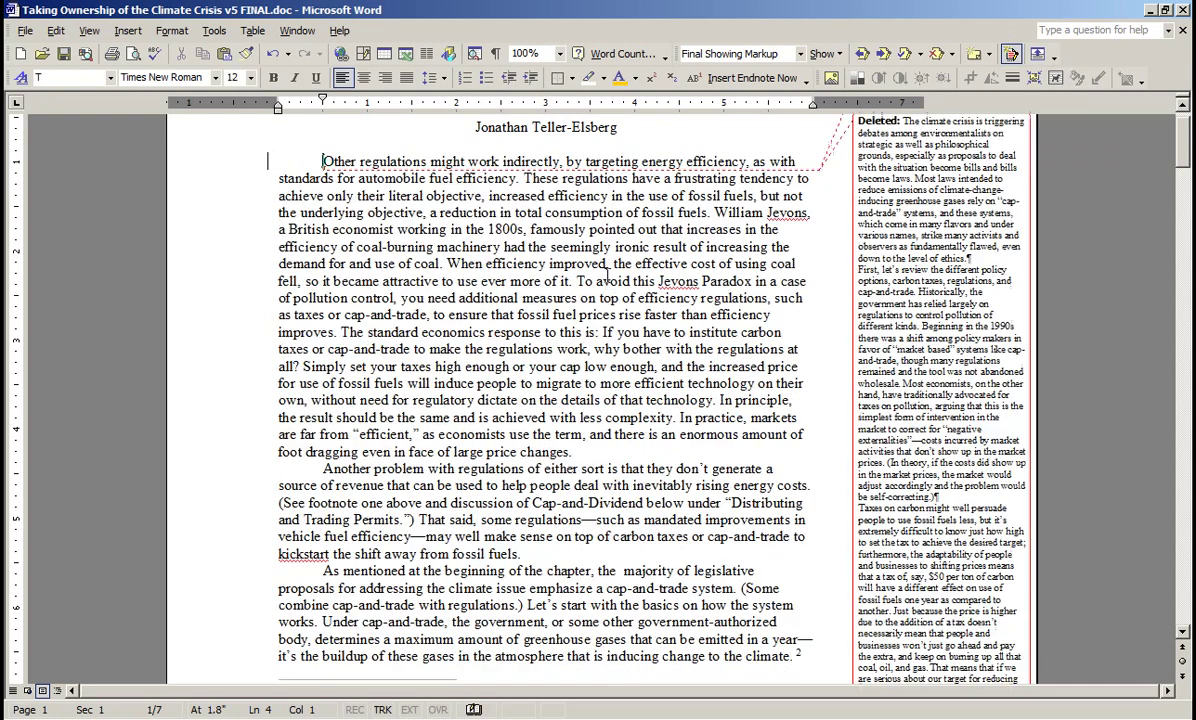
drag(1184, 152, 1186, 140)
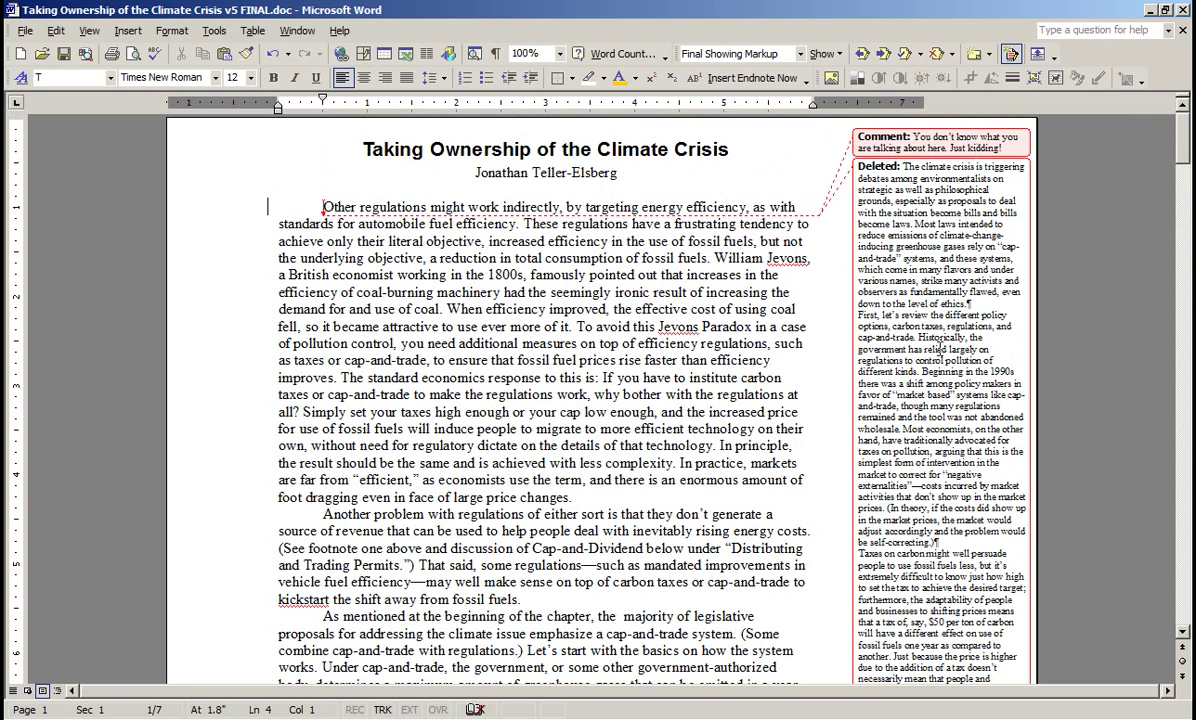
Examine how the comment balloon and the long deletion balloon are anchored before "Other regulations"
click(855, 135)
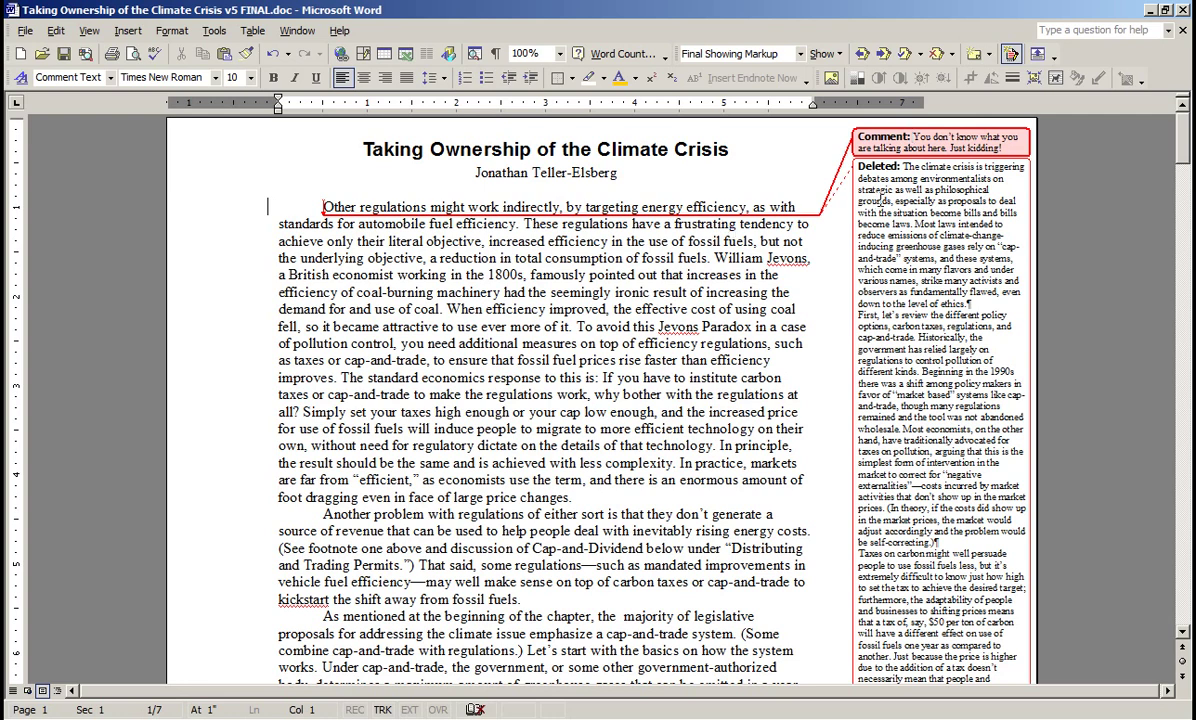
click(320, 205)
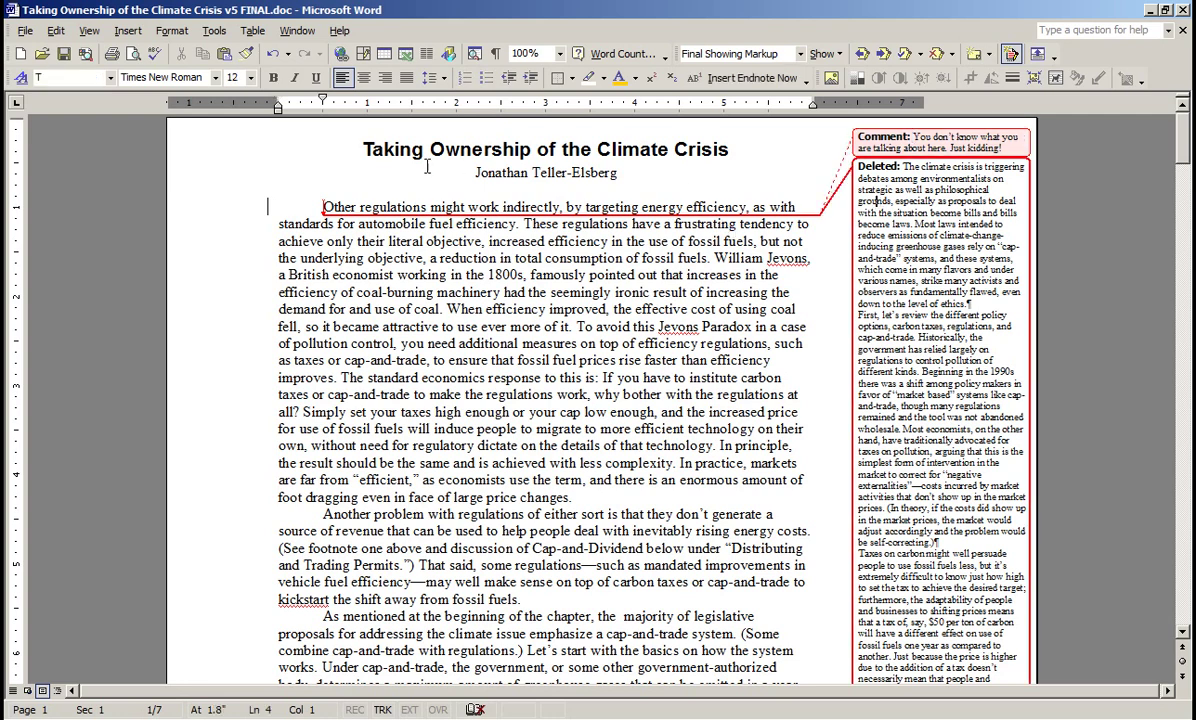
click(908, 137)
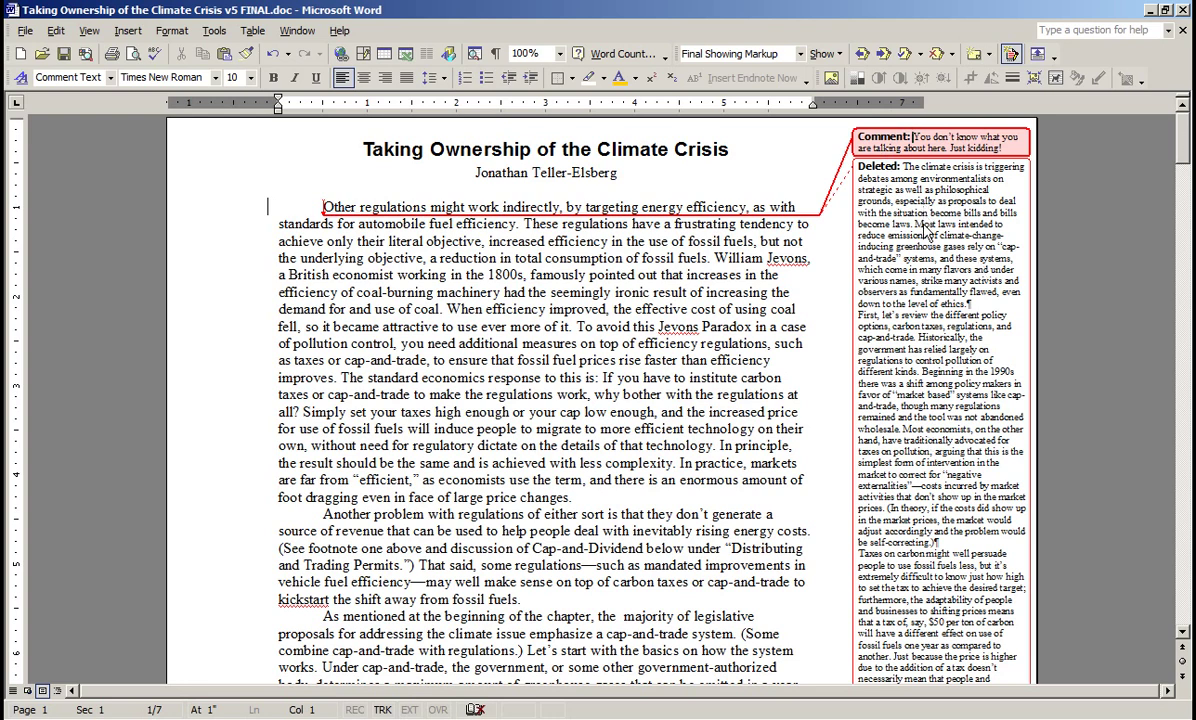
mouse_move(905, 281)
Open the truncated deletion balloon's full text in the Reviewing Pane, look through it, and hide the pane
drag(1184, 132, 1186, 175)
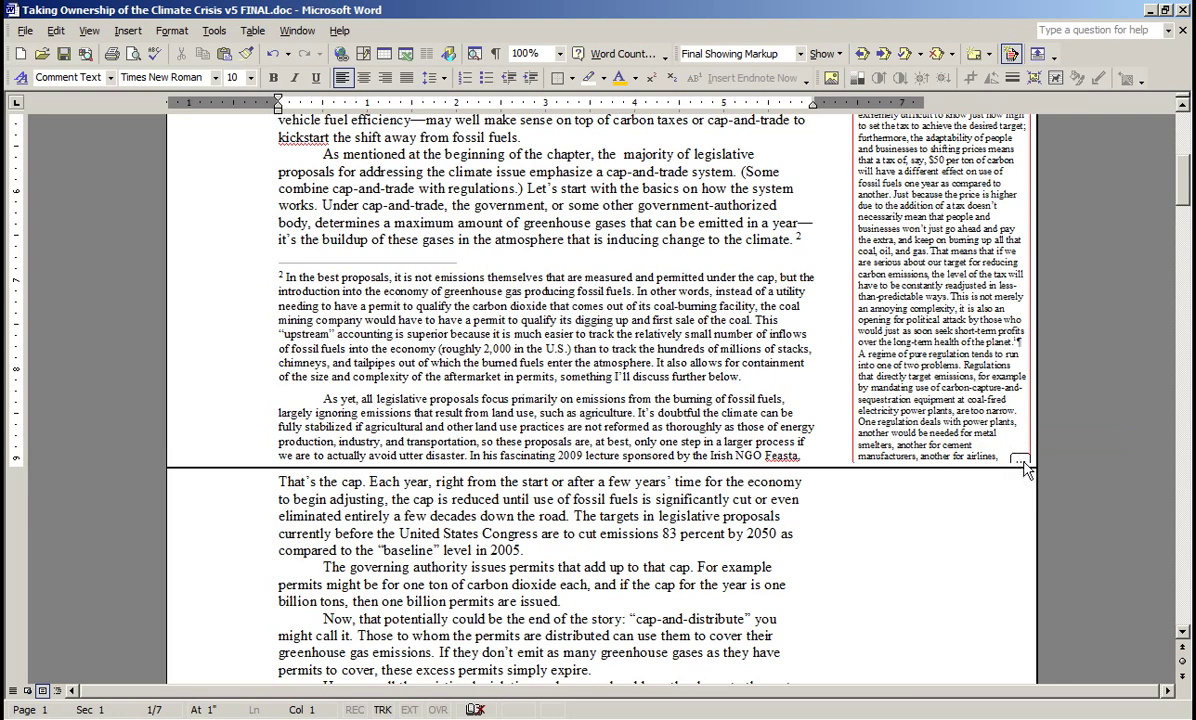
click(1020, 460)
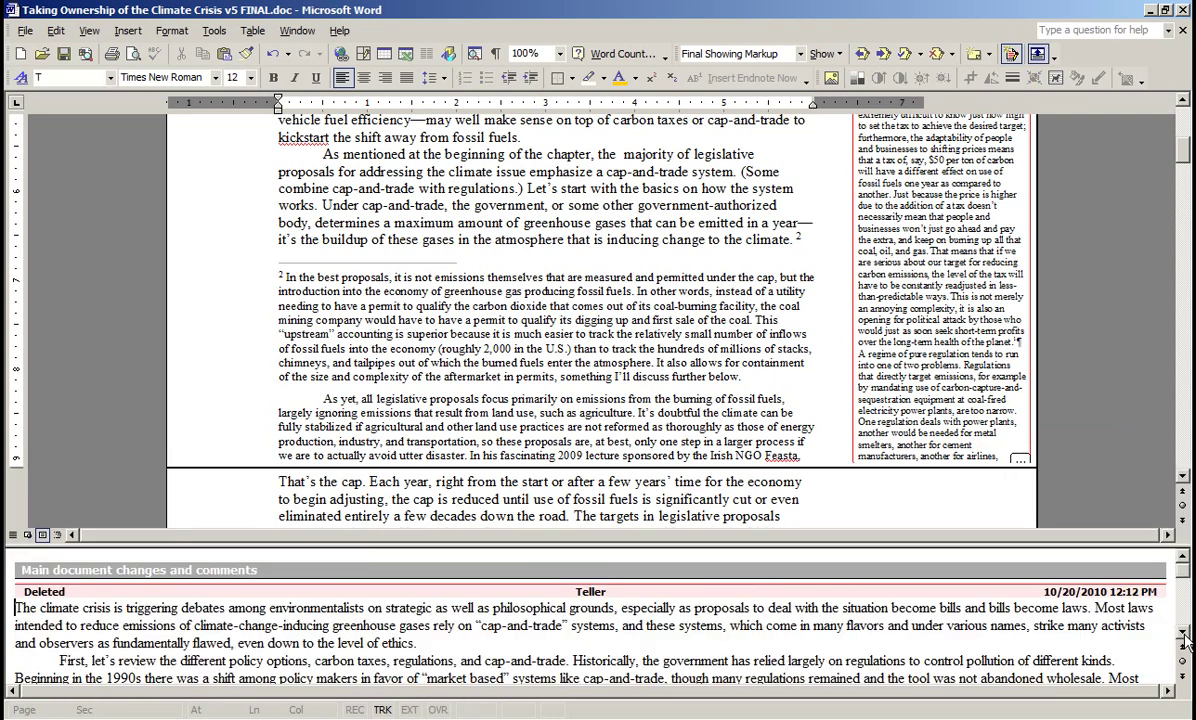
scroll(1183, 636, down, 5)
scroll(1183, 636, down, 5)
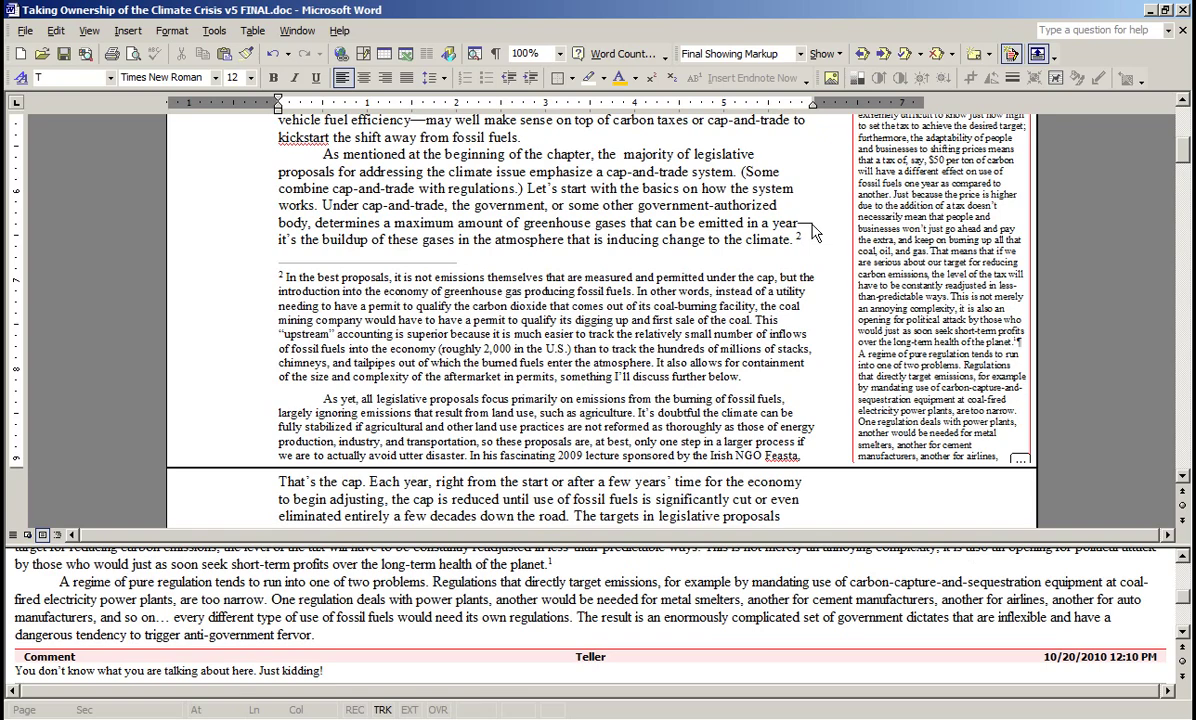
click(823, 53)
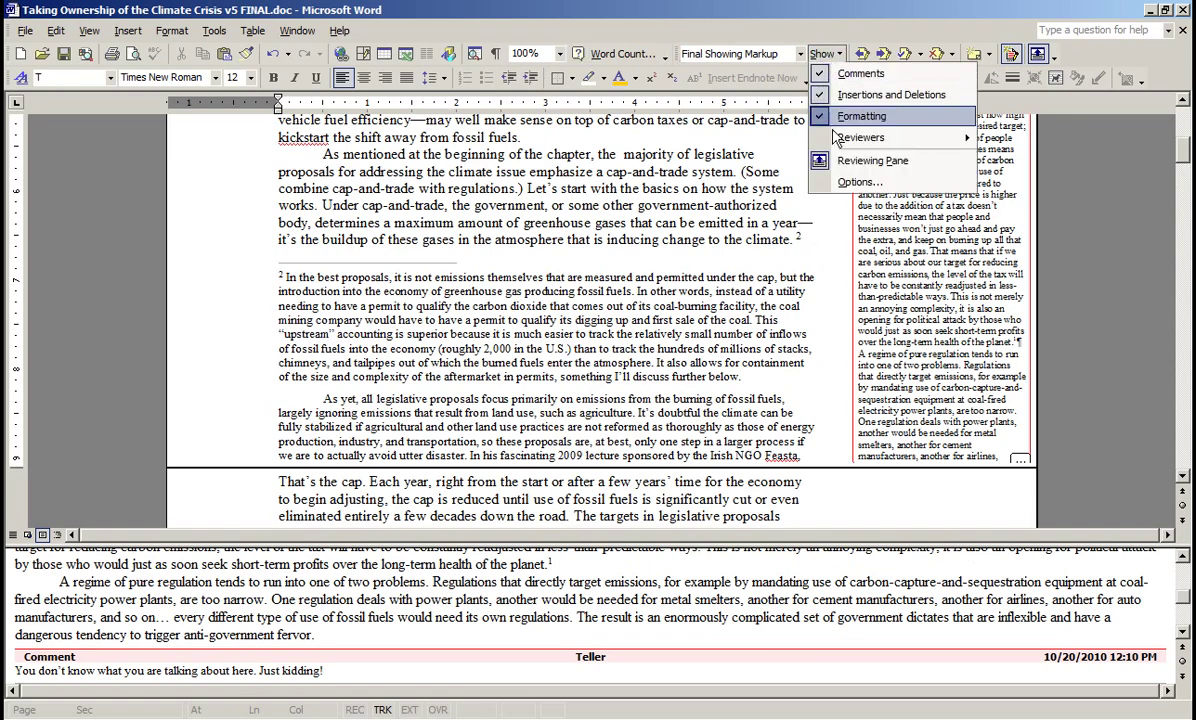
click(872, 160)
drag(1189, 183, 1185, 125)
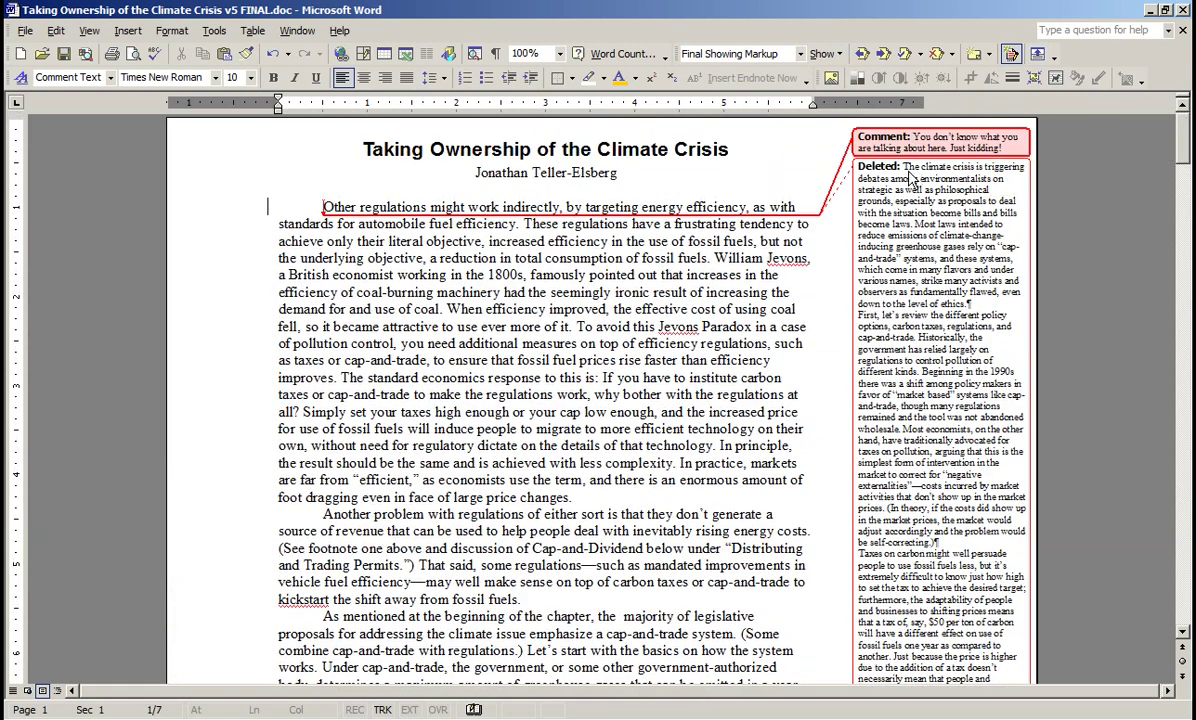
Reject the long tracked deletion to restore the opening paragraphs
click(912, 138)
right_click(899, 283)
click(951, 383)
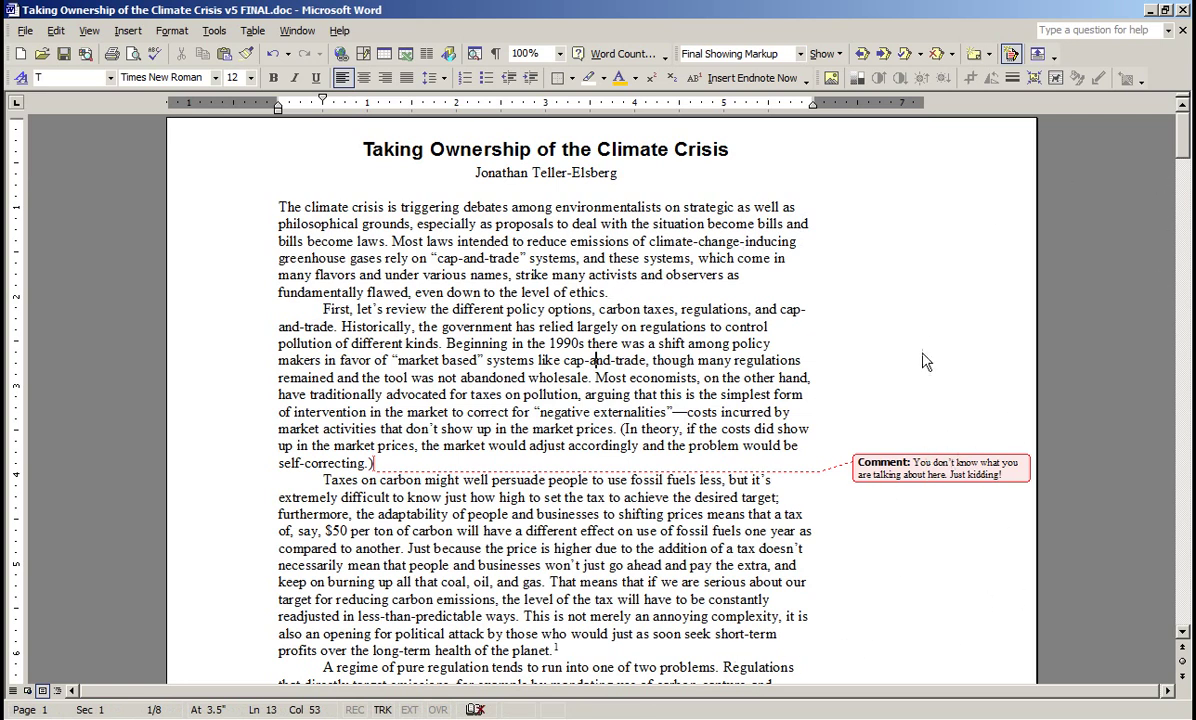
Delete the first-paragraph line running from "greenhouse gases rely on" to "which come in" as a tracked change
drag(1183, 145, 1190, 172)
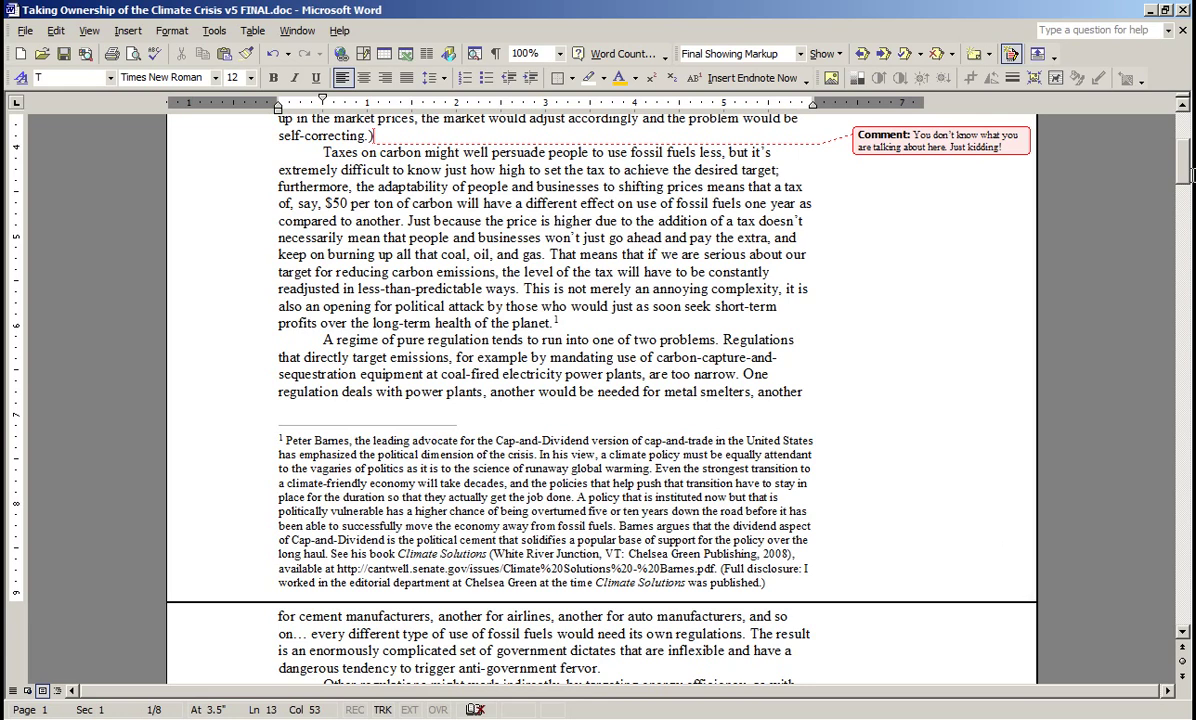
drag(1186, 170, 1183, 125)
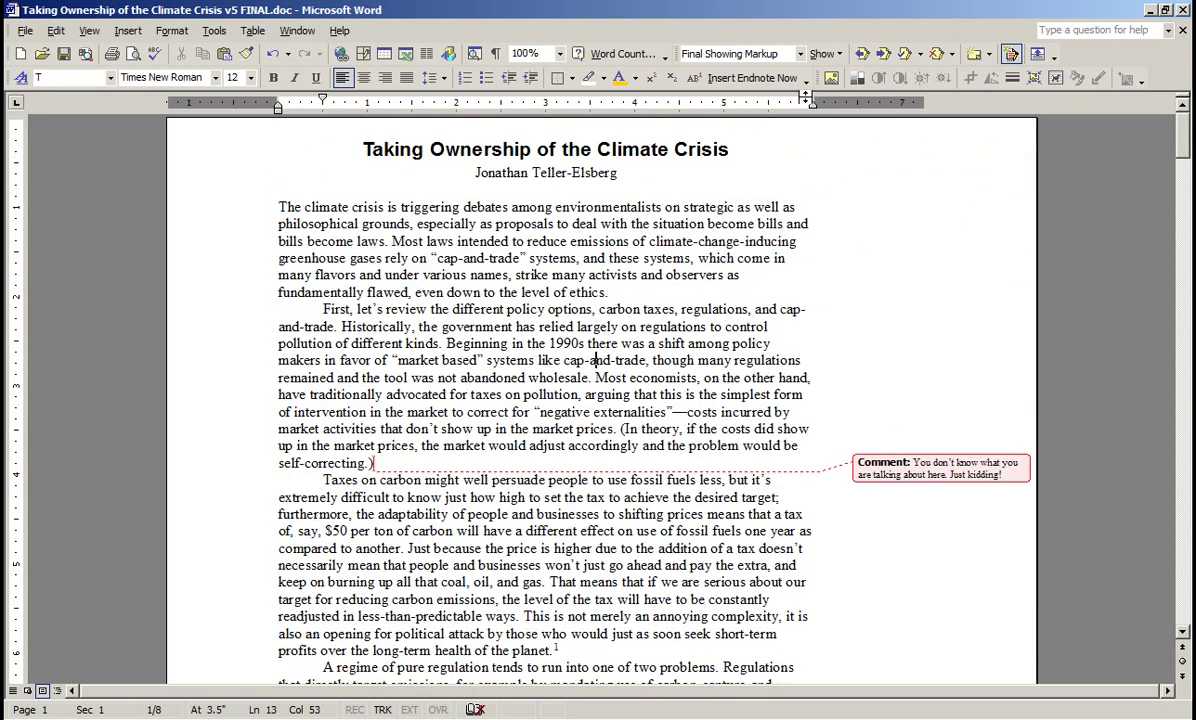
click(254, 259)
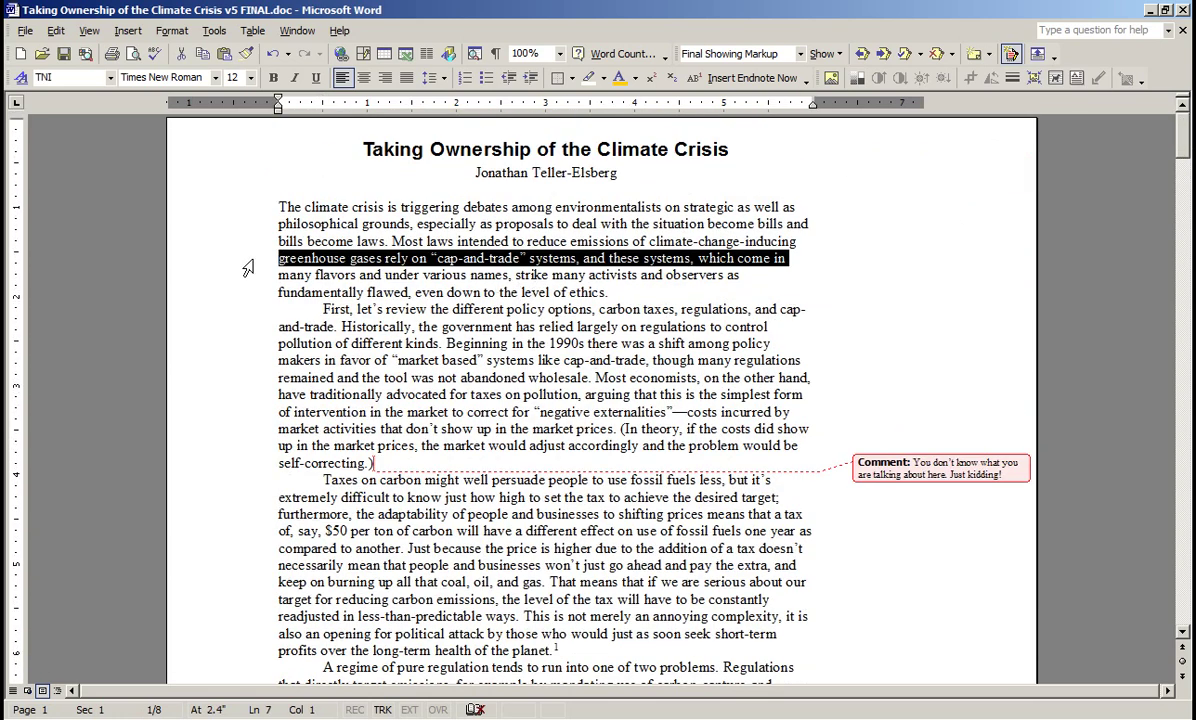
key(Delete)
Insert "Here's some new text." before "First, let's review" at the start of the second paragraph as a tracked change
click(330, 292)
text(Here's some new tex)
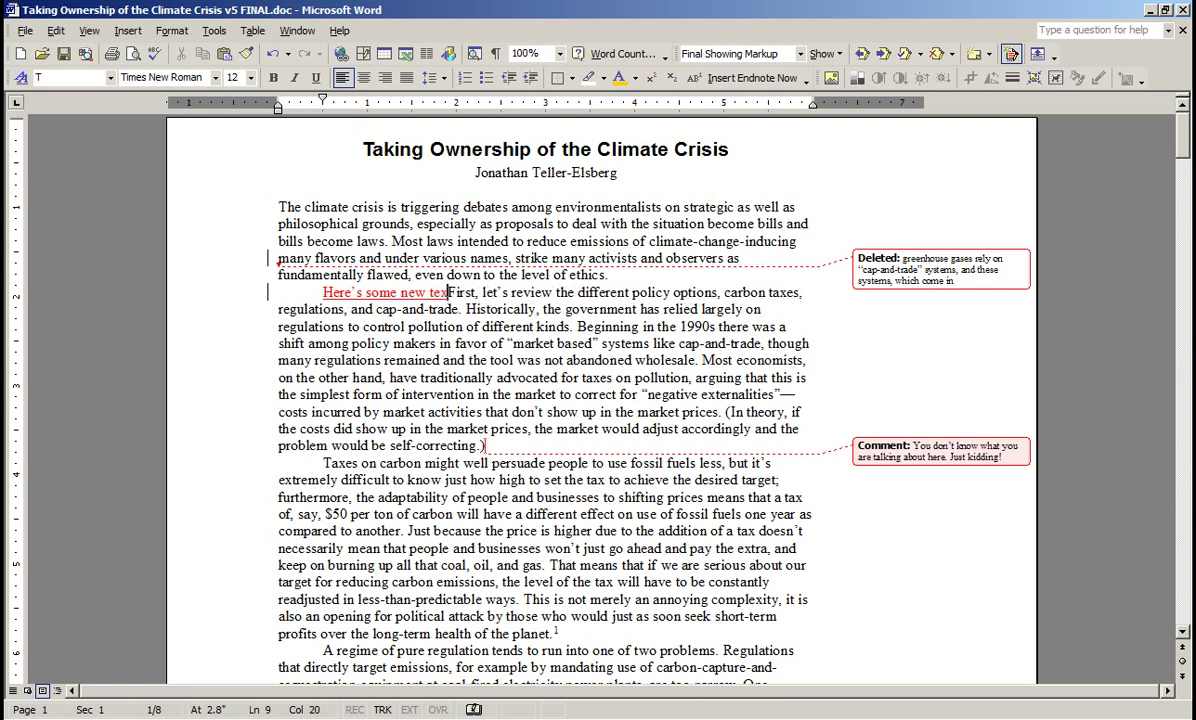
text(t.)
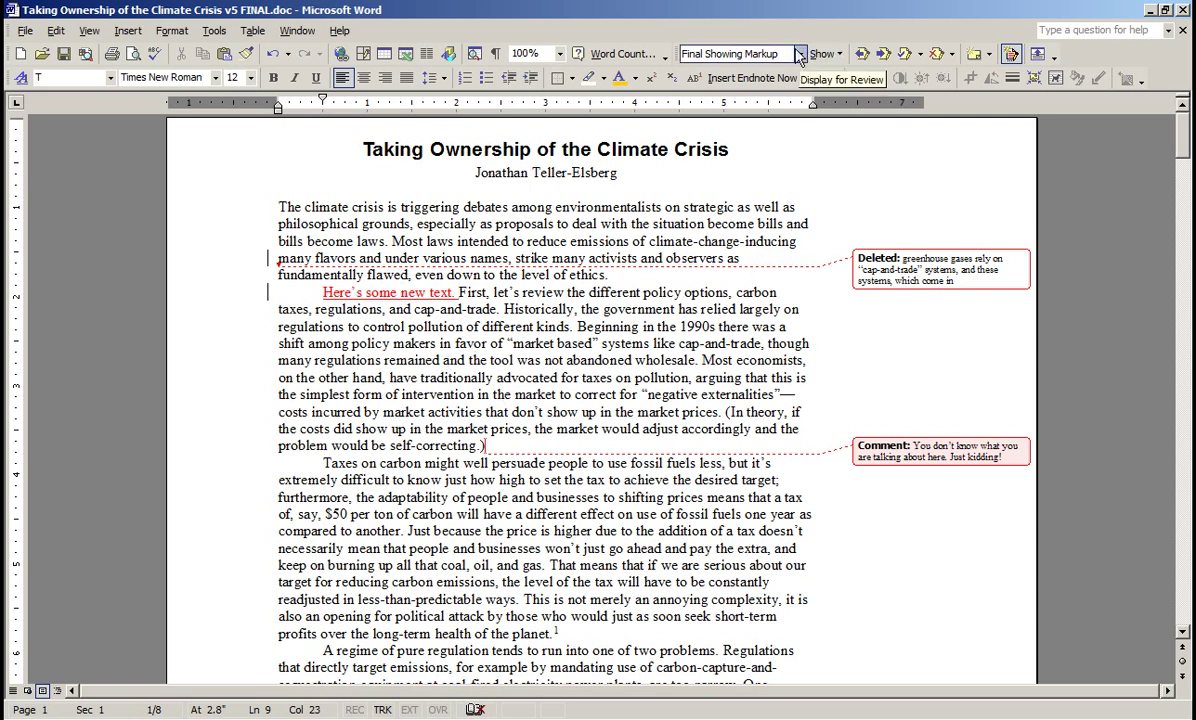
Delete the second-paragraph line from "regulations to control" to "there was a" and insert "oh my!!" before "have traditionally advocated" as tracked changes
click(196, 325)
key(Delete)
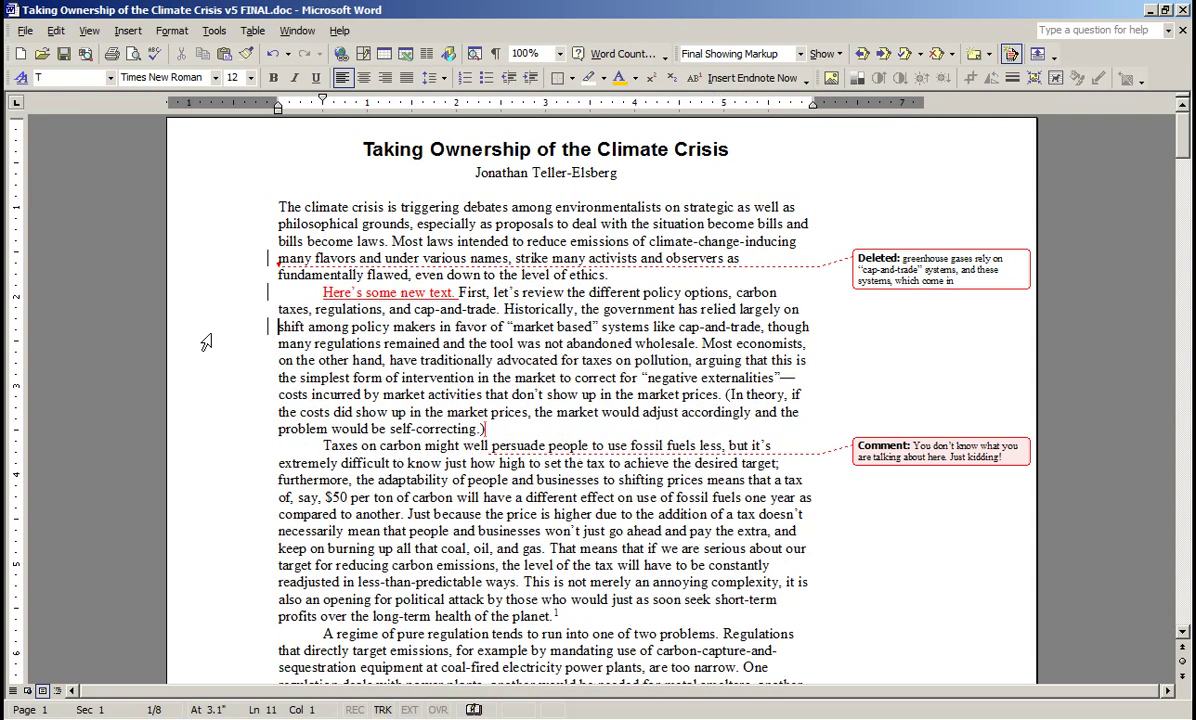
click(389, 360)
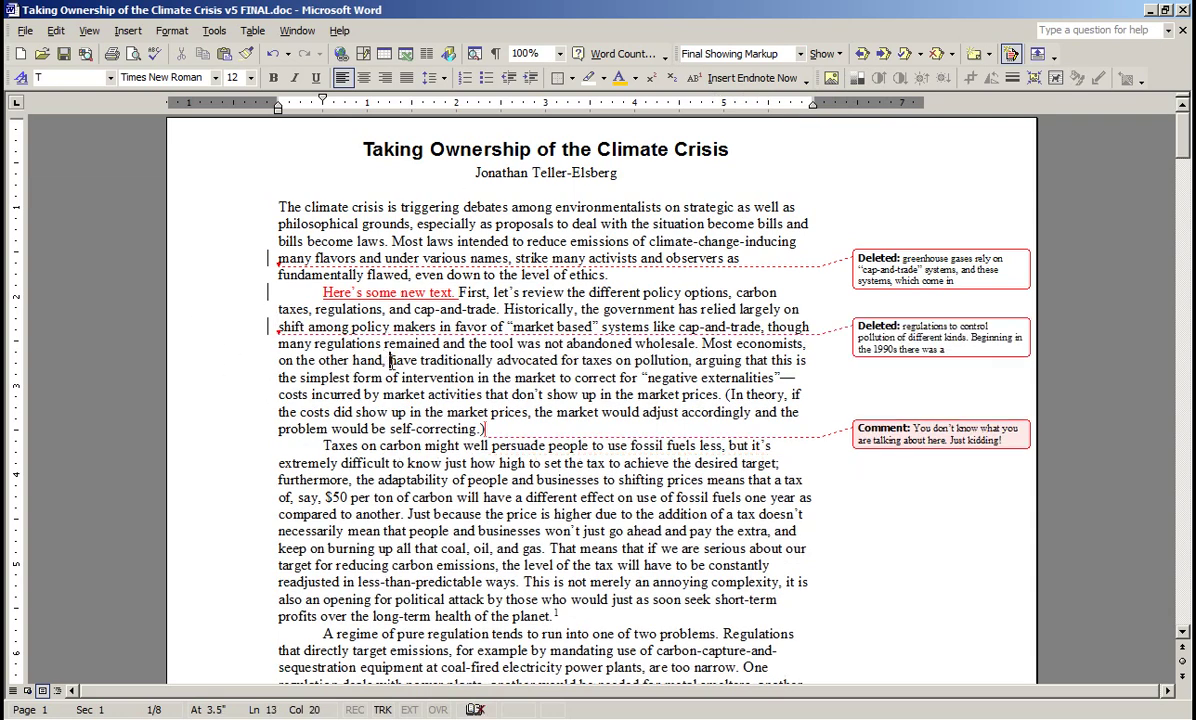
text(oh my!!)
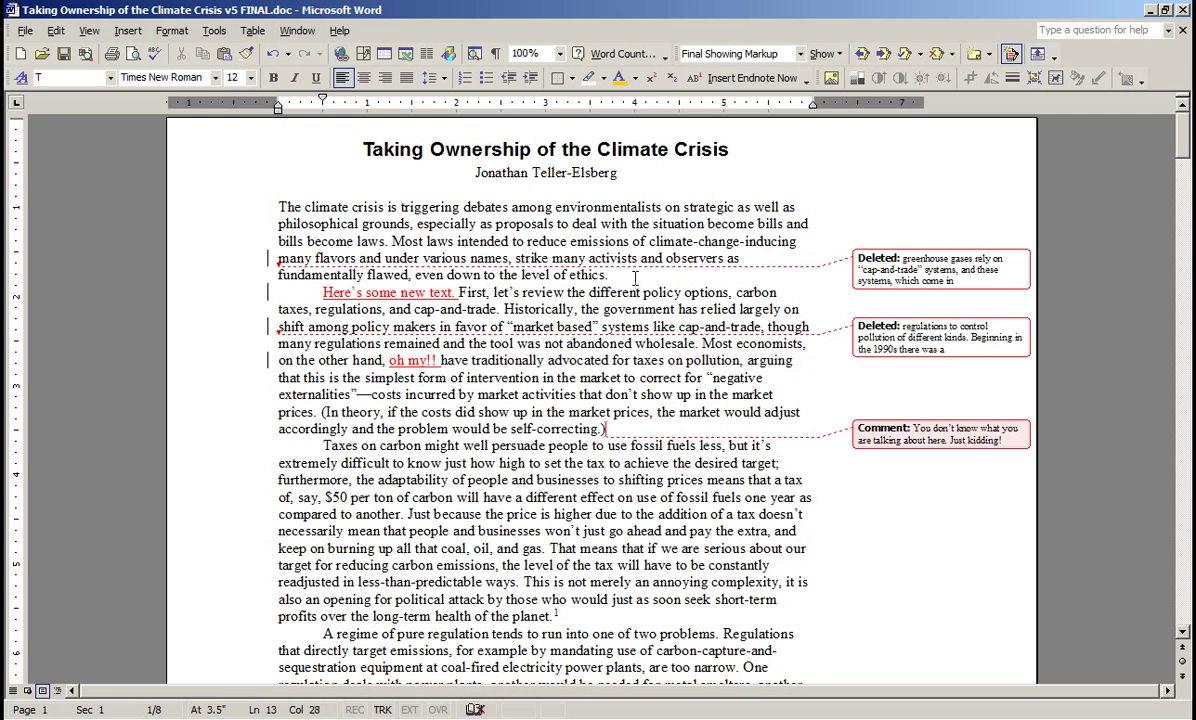
Display the document in the Final review view and compare it with the Original view
click(801, 58)
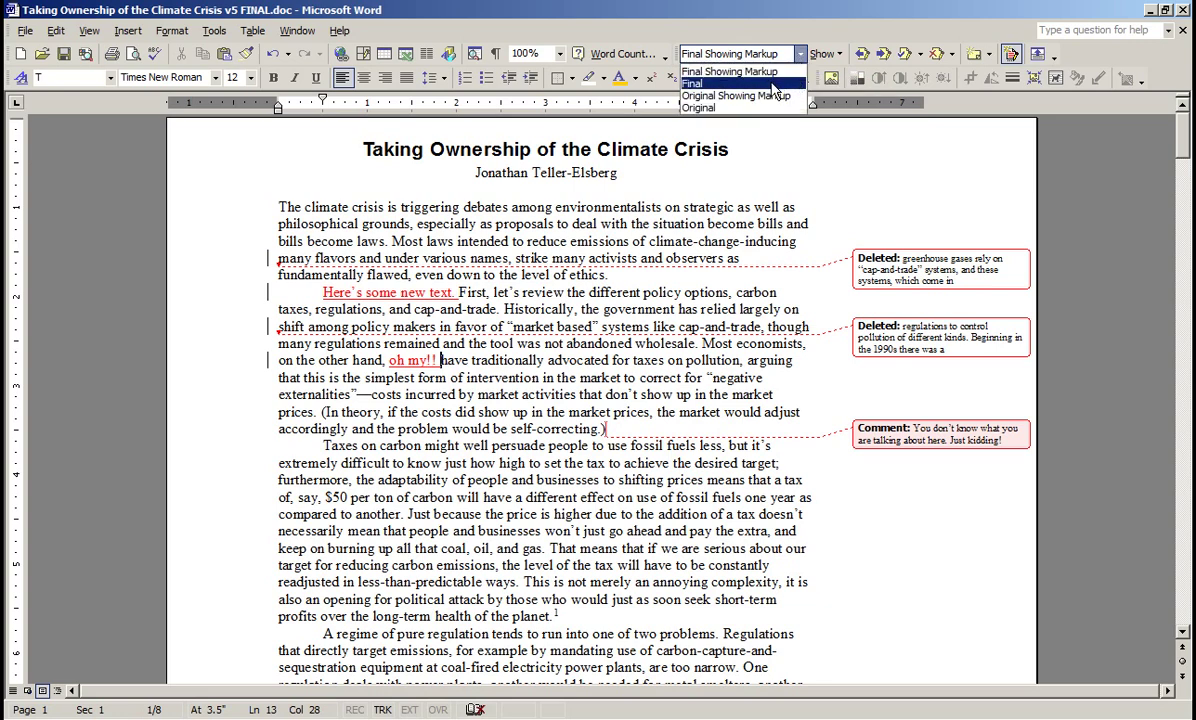
click(772, 84)
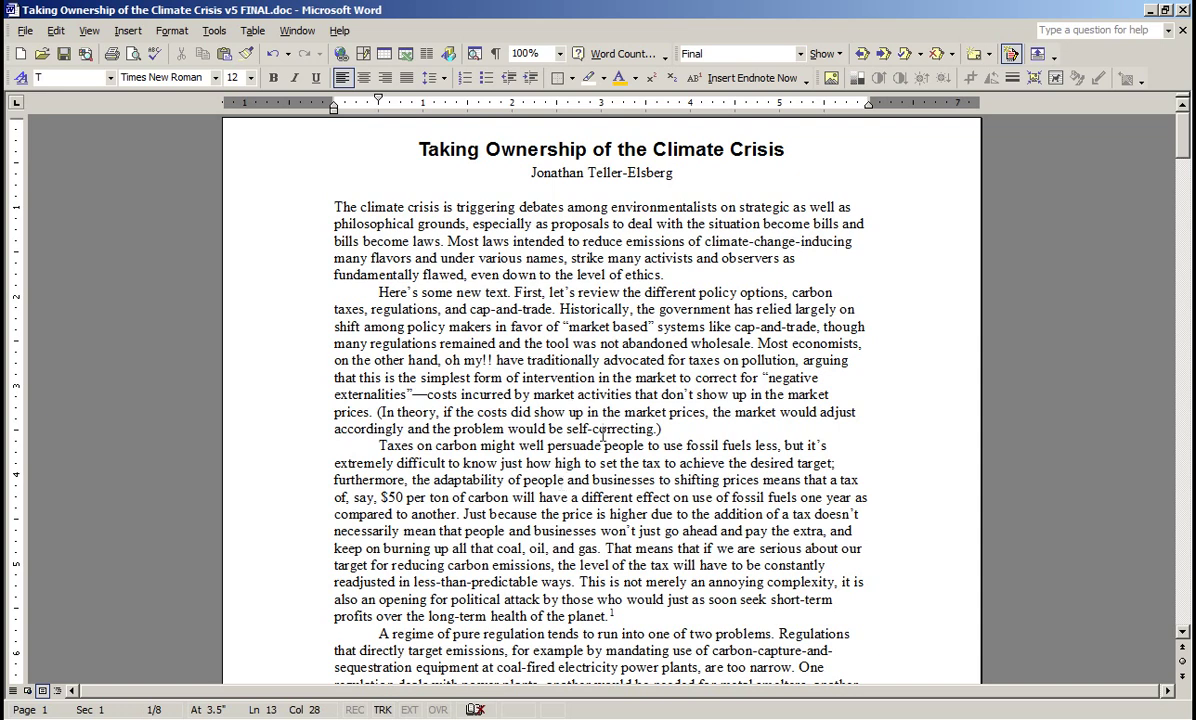
click(800, 54)
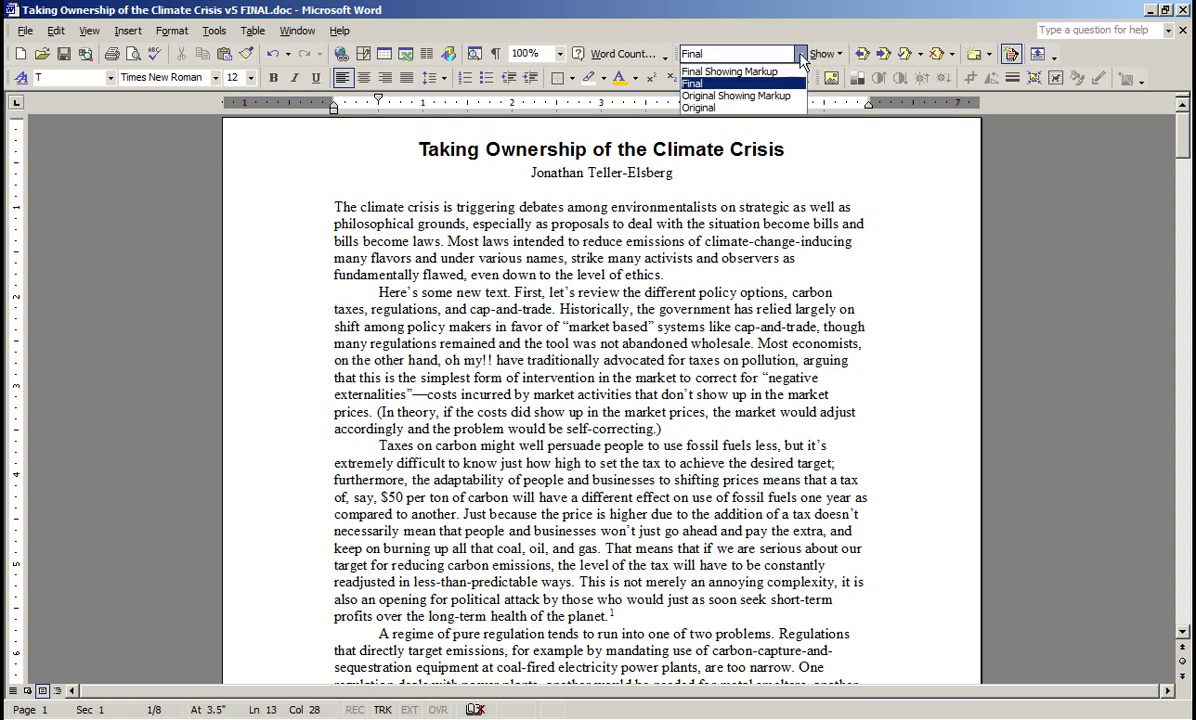
click(727, 107)
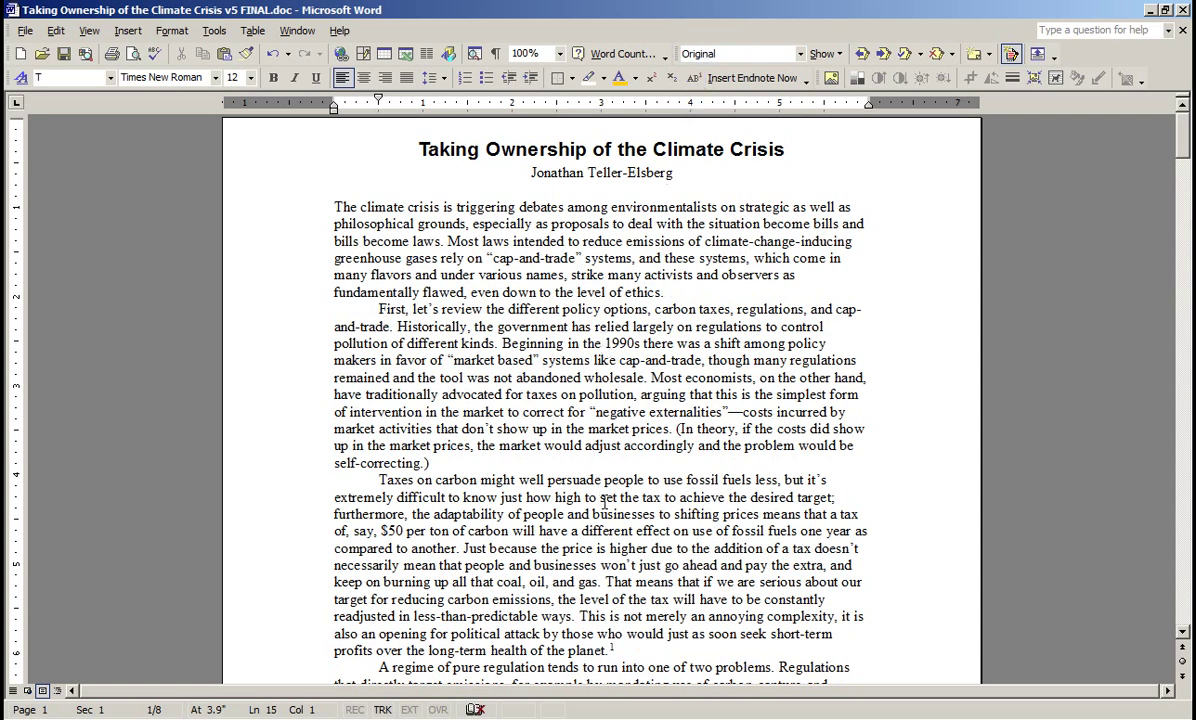
Examine the insertions and deletions in the Original Showing Markup view, and return to Final Showing Markup
click(800, 55)
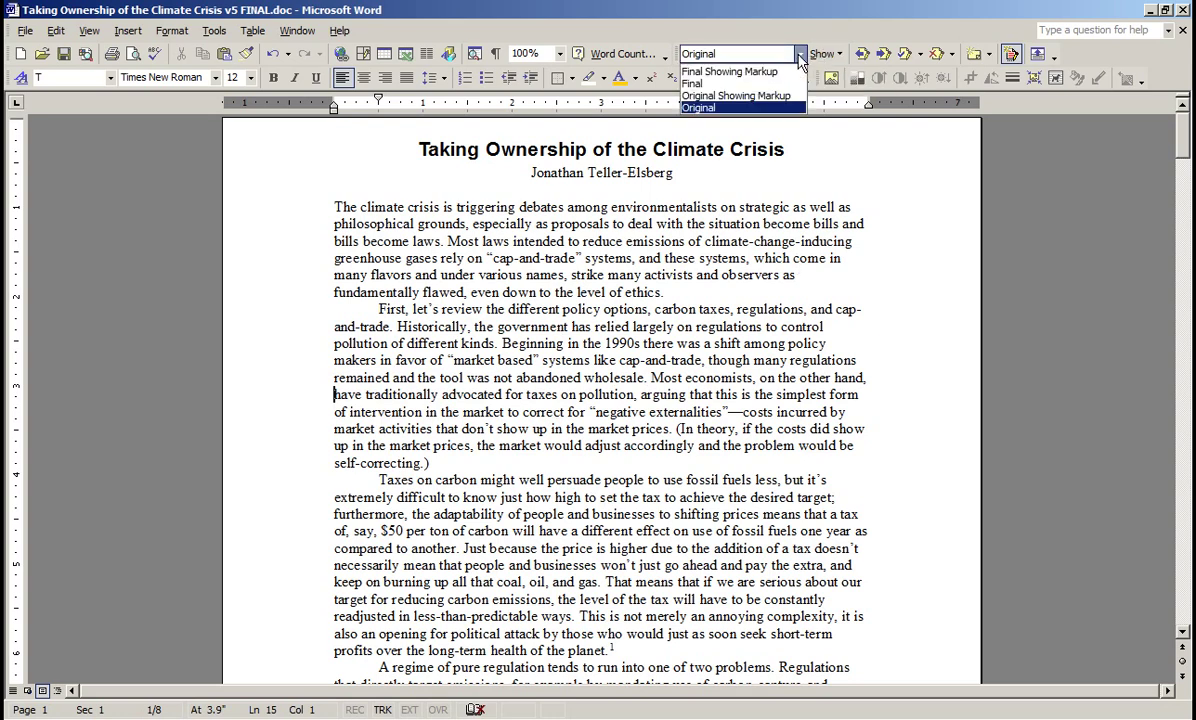
click(750, 96)
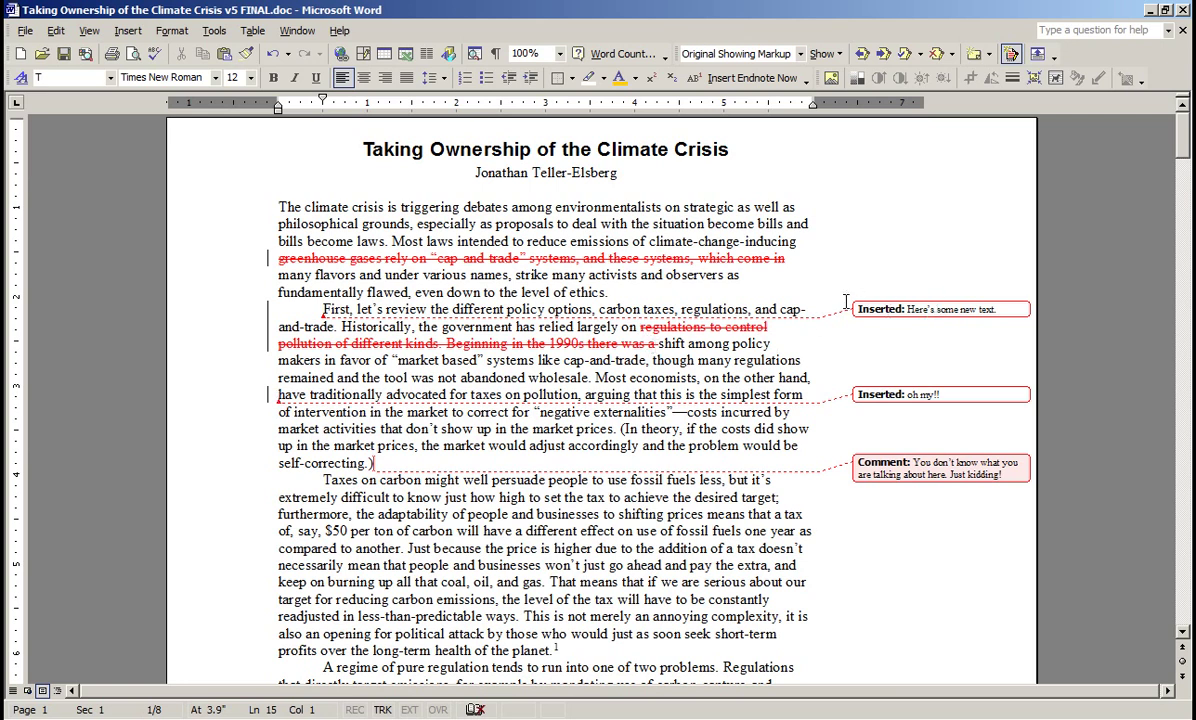
mouse_move(886, 311)
click(801, 56)
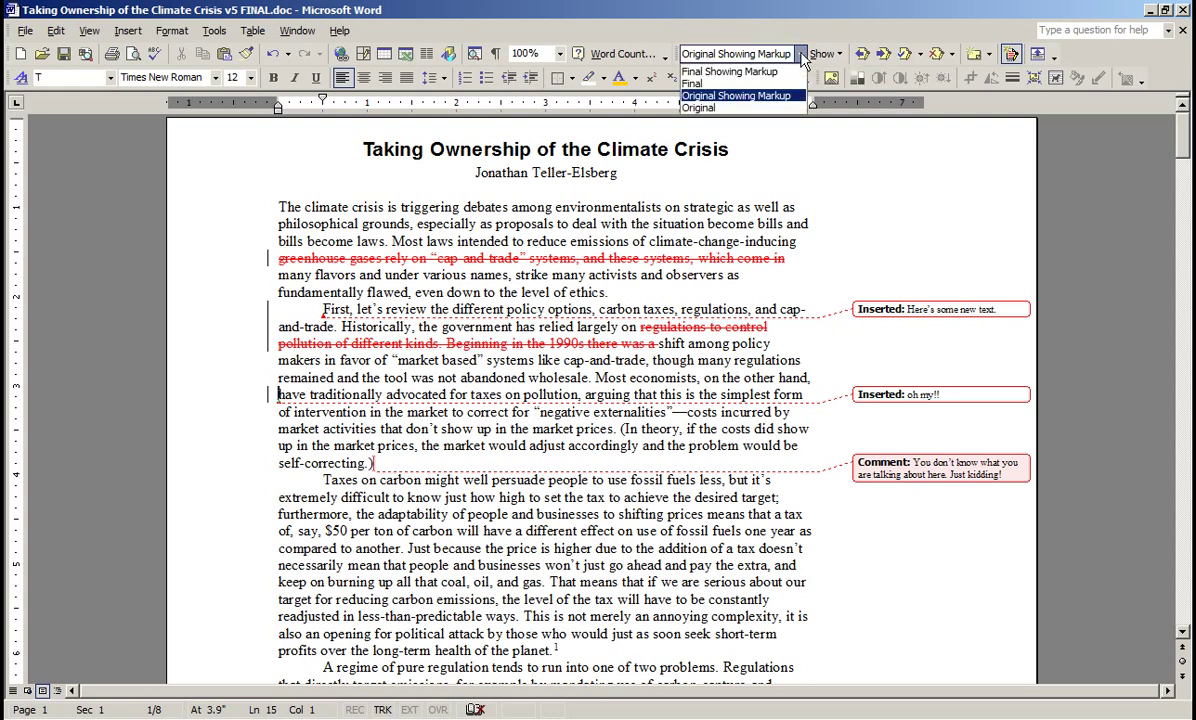
click(740, 67)
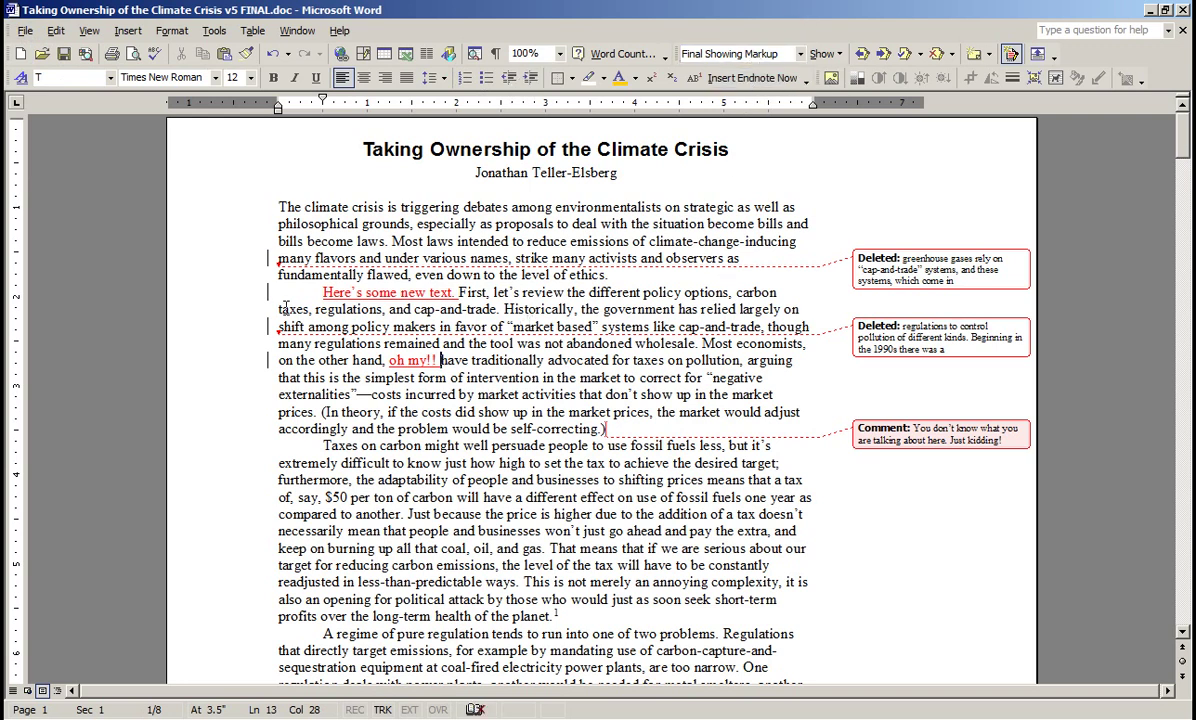
Check how the edited text reads without markup in the Final view, and restore Final Showing Markup
click(722, 53)
click(727, 85)
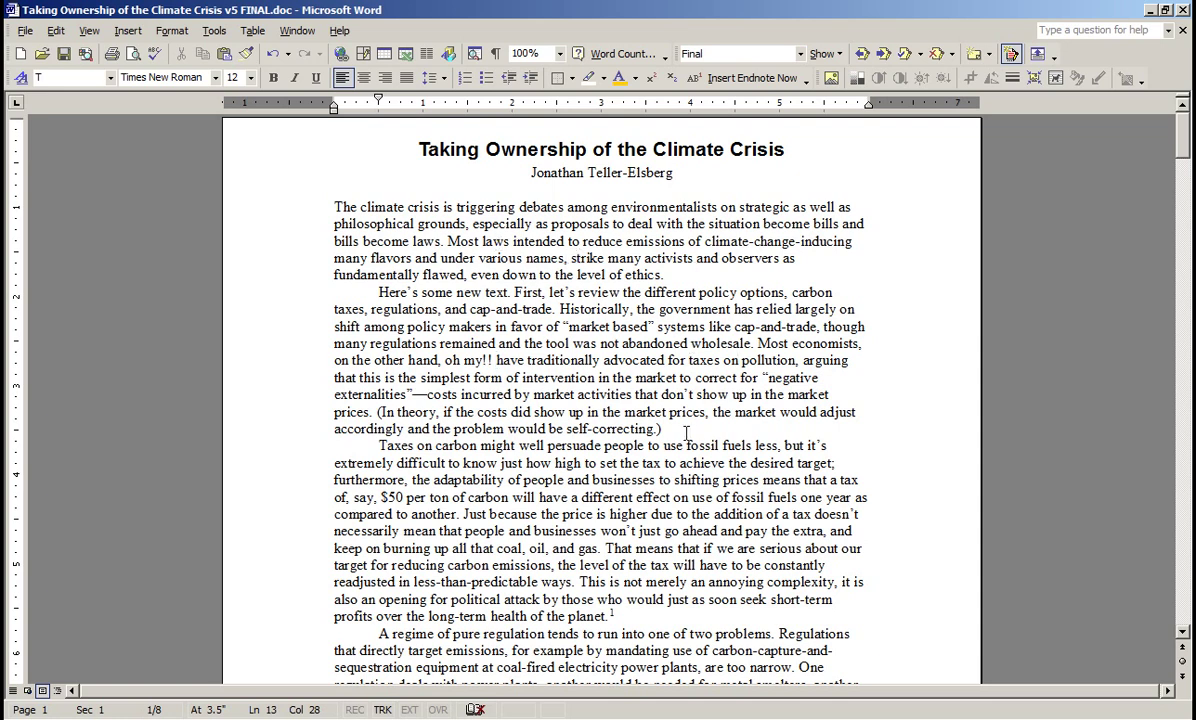
click(737, 56)
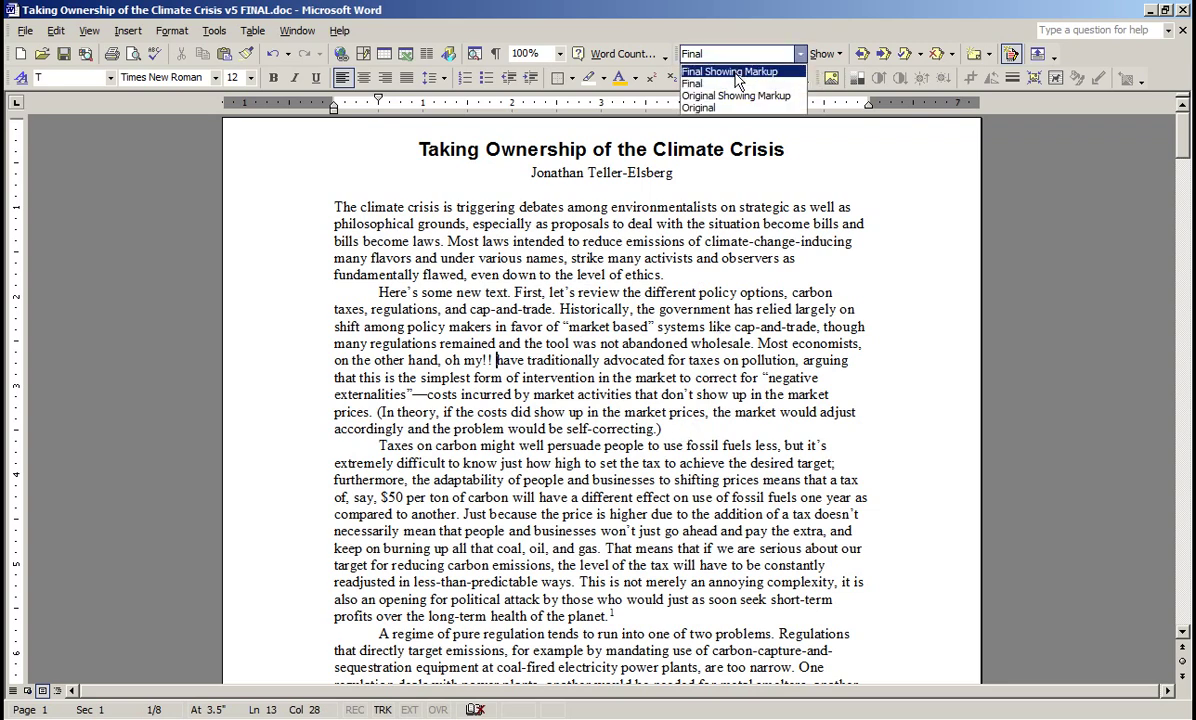
click(737, 80)
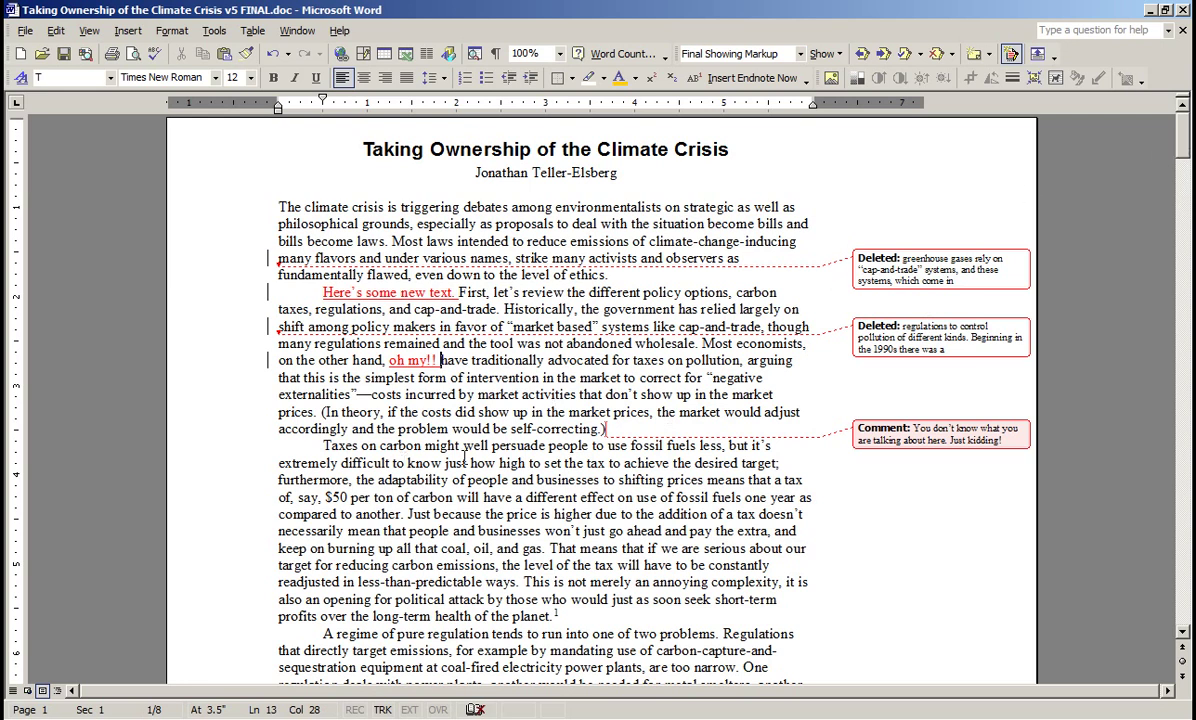
key(alt+Tab)
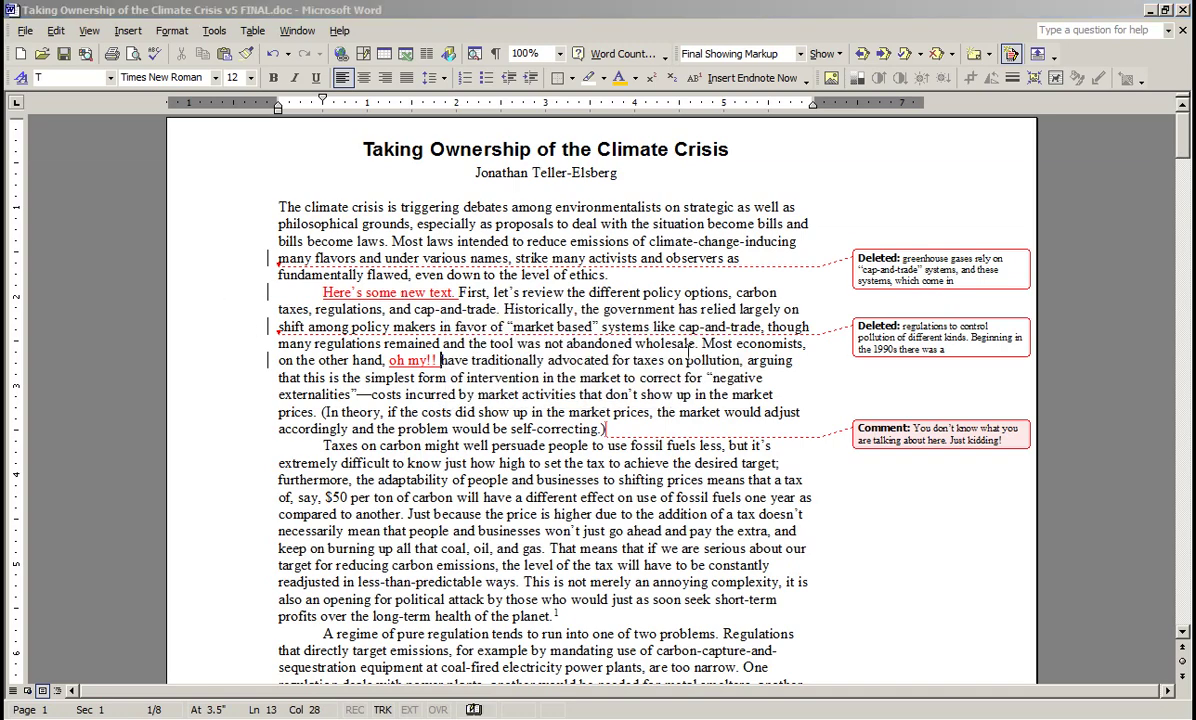